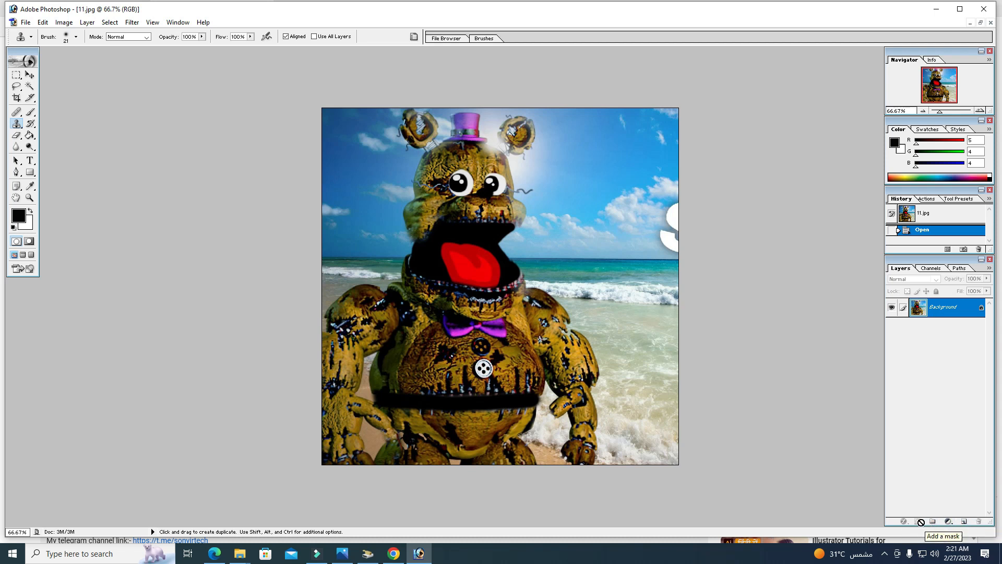
- Add a new empty layer above the Background and hide the Background layer
click(967, 522)
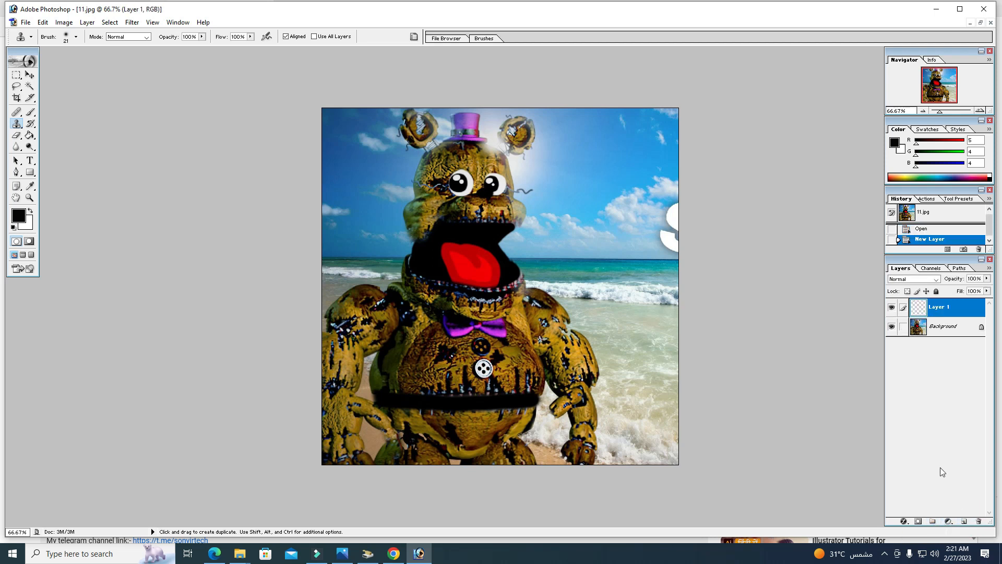
click(87, 22)
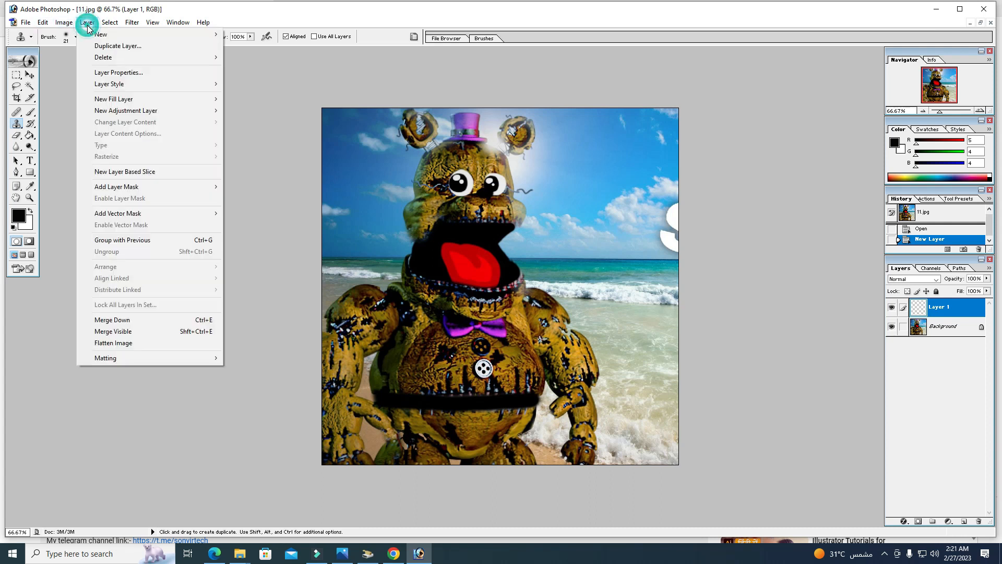
mouse_move(121, 36)
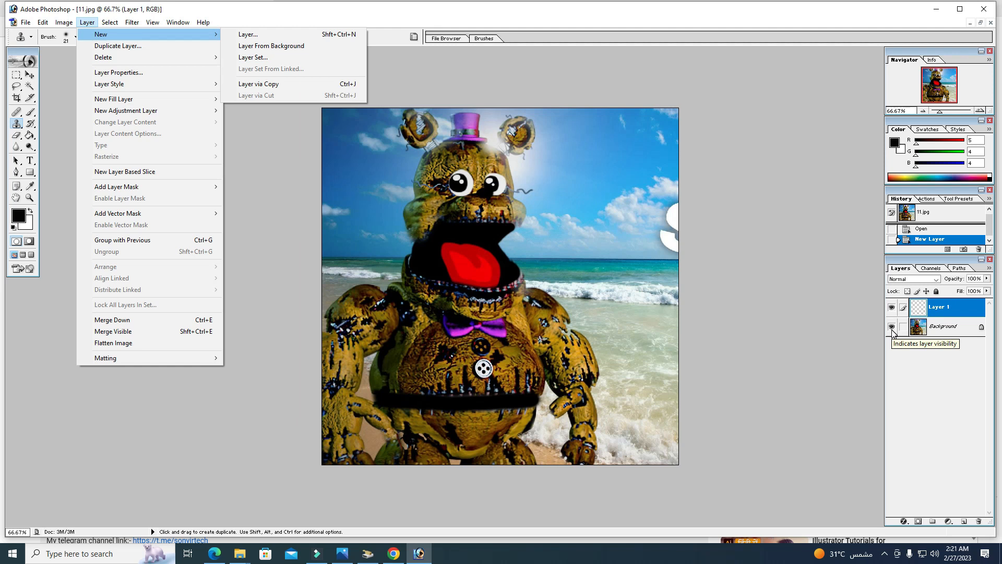
click(934, 333)
click(934, 330)
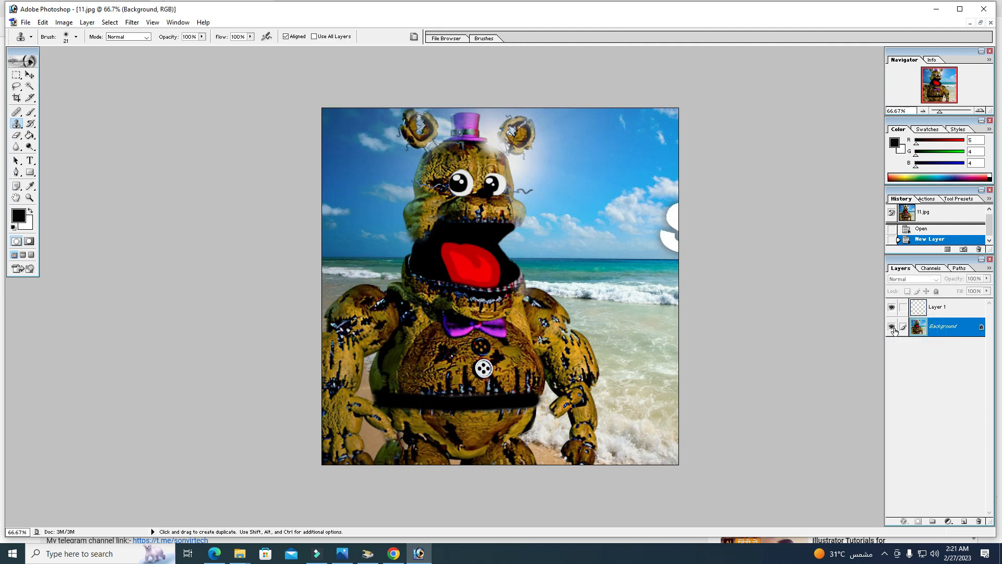
click(892, 327)
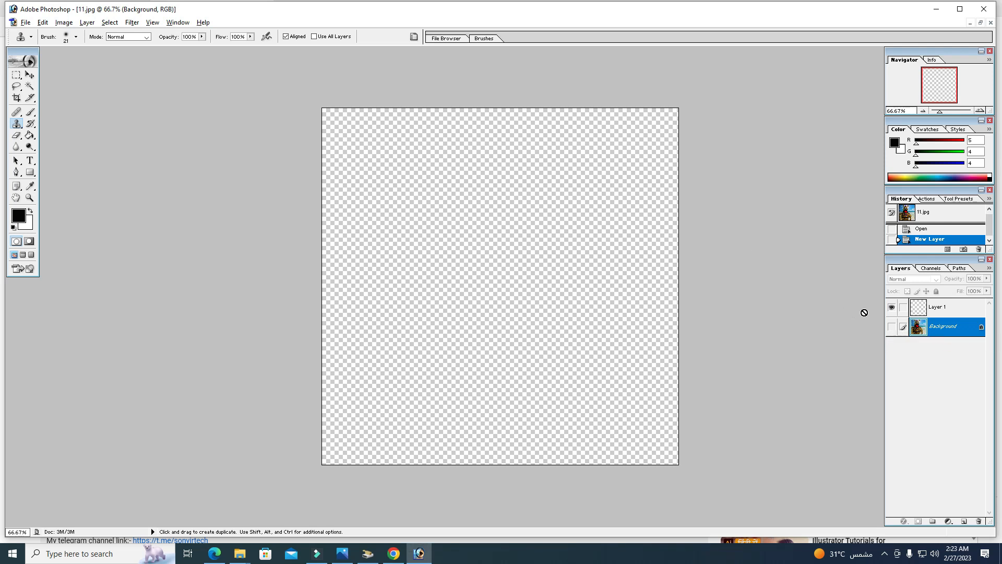
- Make Layer 1 active and set the foreground colour to a crimson red (R 209, G 58, B 80)
click(931, 308)
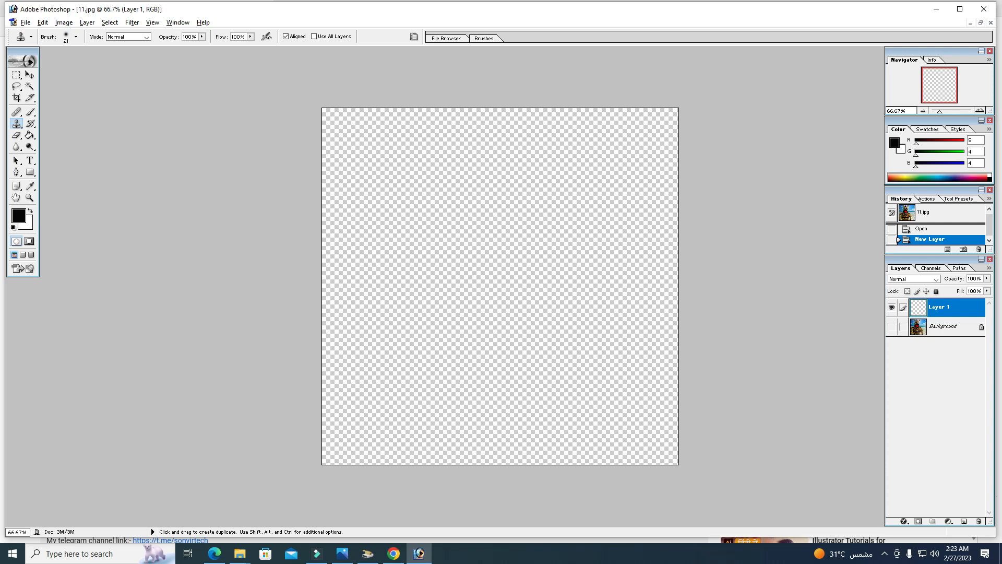
click(18, 215)
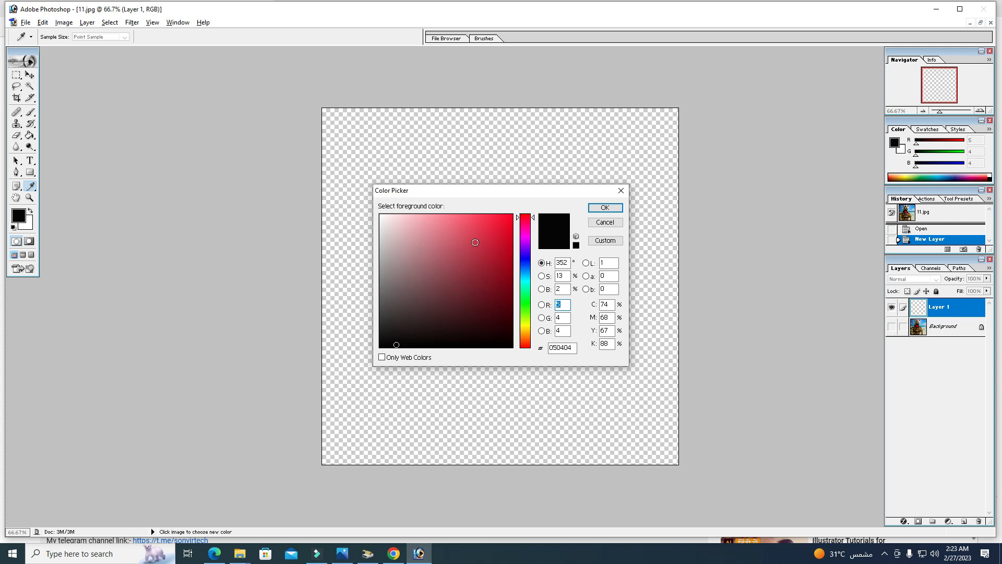
click(475, 242)
click(475, 238)
click(595, 211)
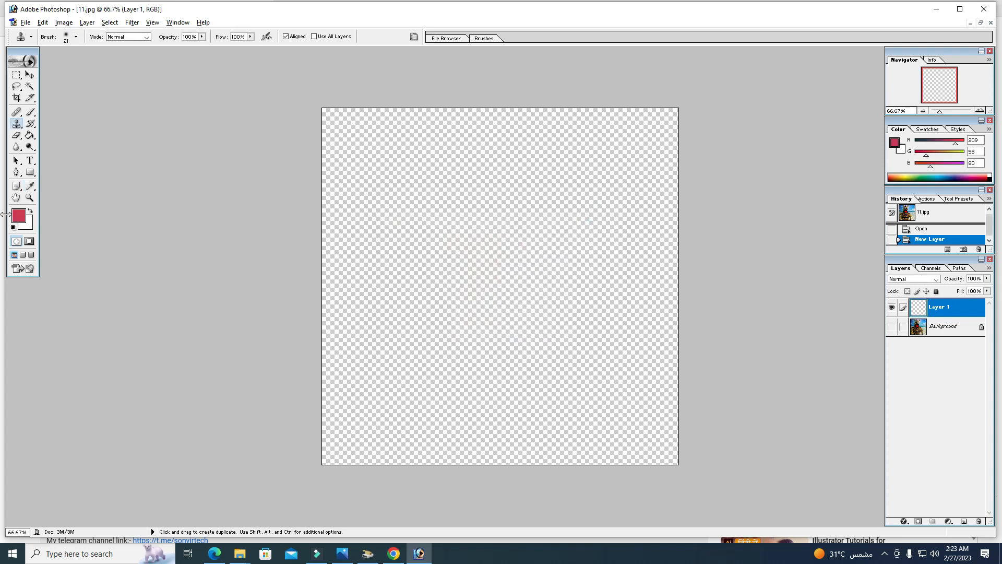
- Fill Layer 1 with the foreground colour in Normal mode at 100% opacity
click(45, 24)
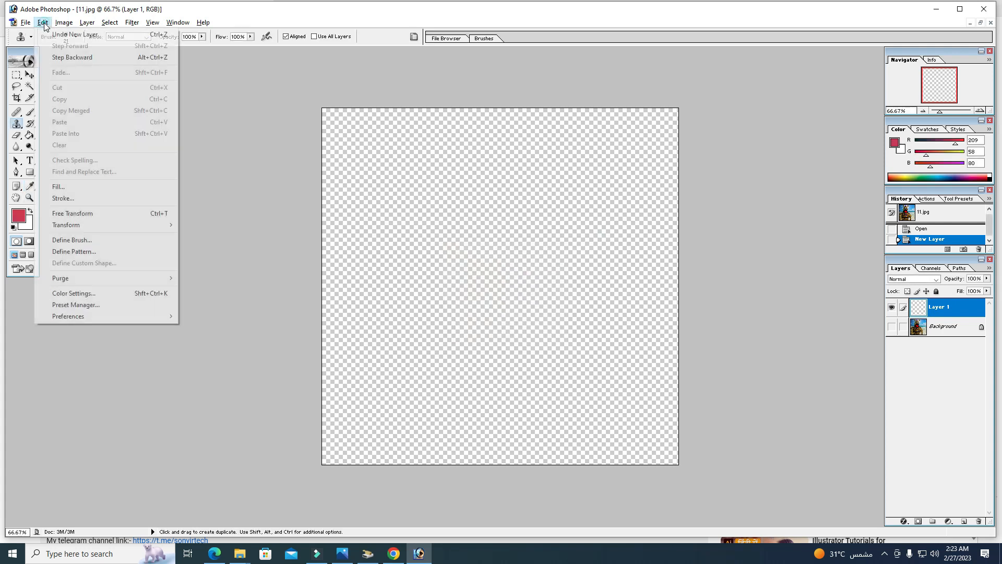
click(70, 187)
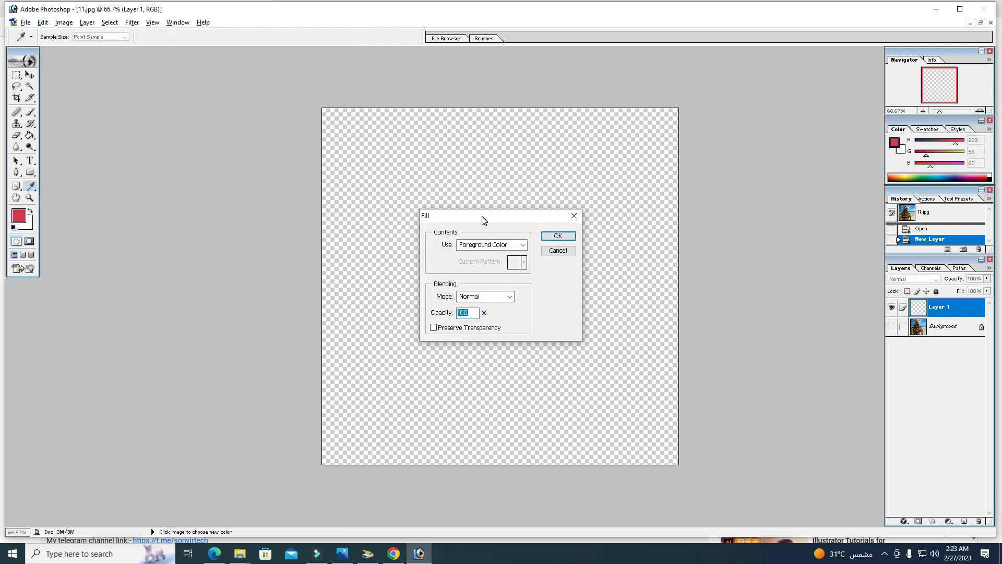
drag(483, 219, 336, 157)
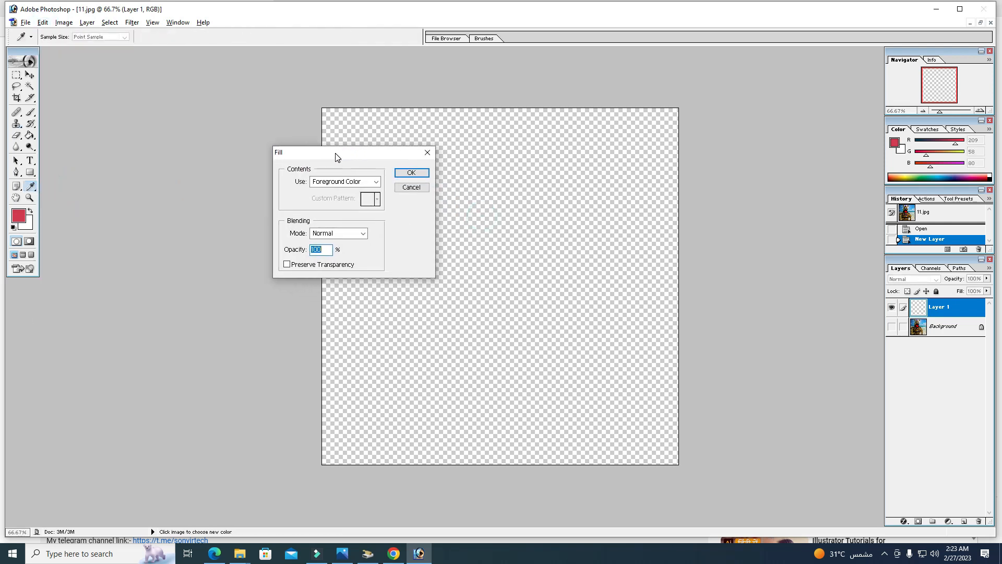
click(353, 185)
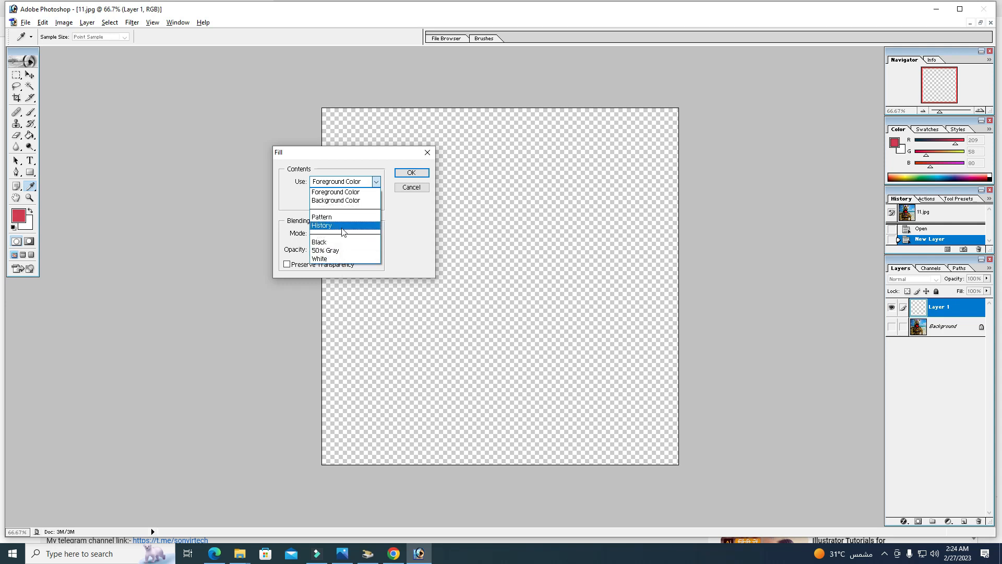
click(336, 196)
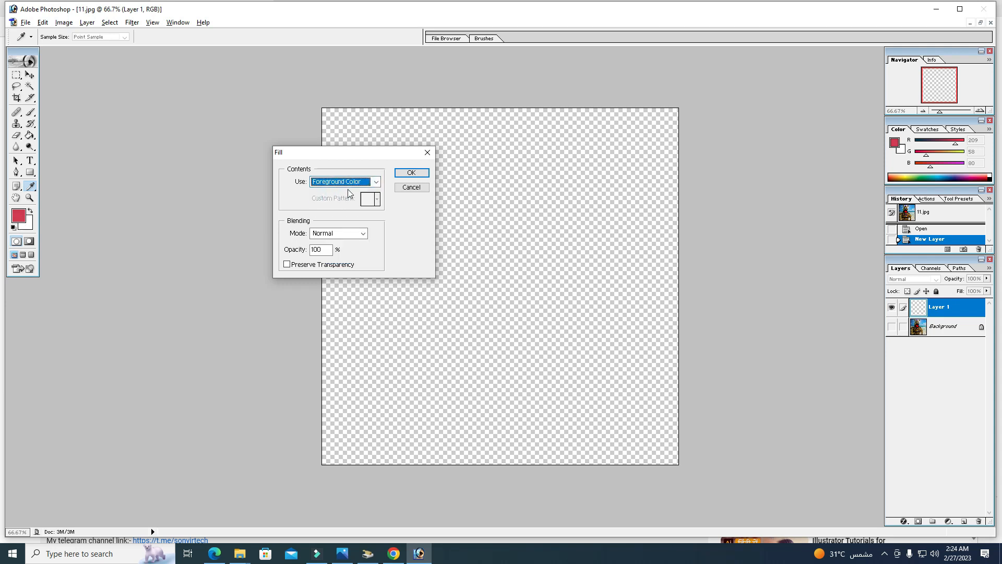
click(412, 173)
key(s)
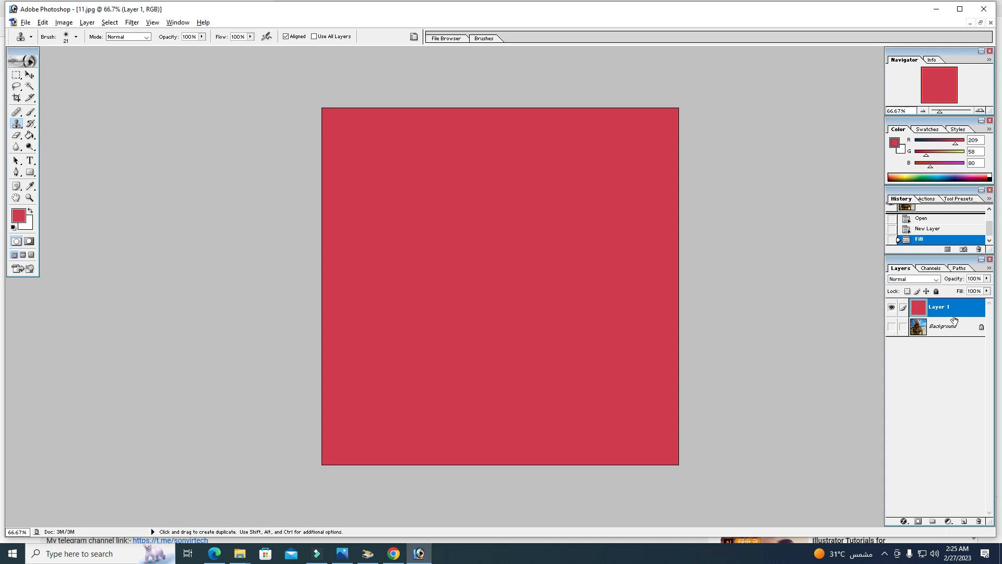
- Add a layer mask to the red layer and set the foreground colour to near-black (H 0, S 14%, B 7%)
click(918, 522)
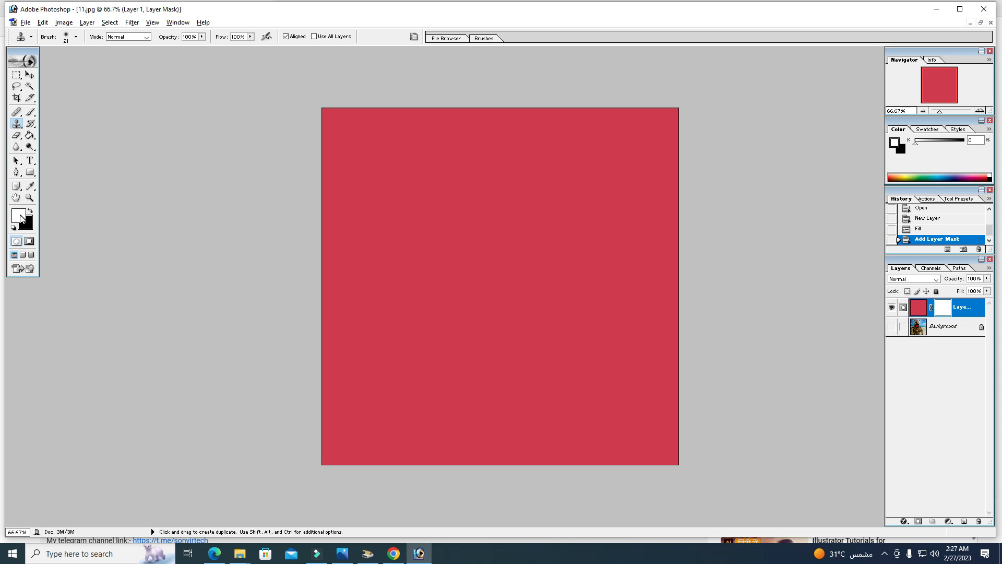
click(23, 213)
click(398, 338)
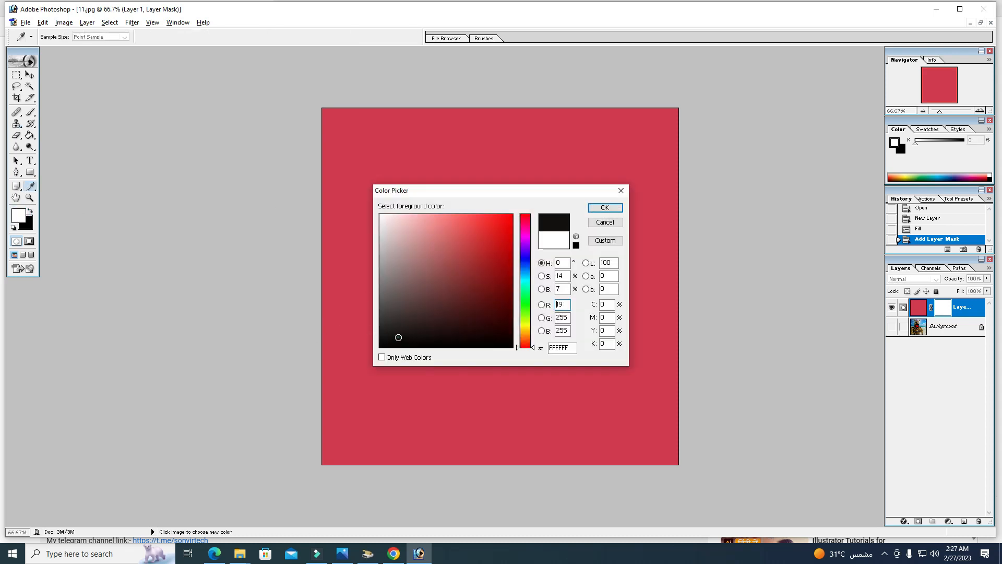
click(605, 207)
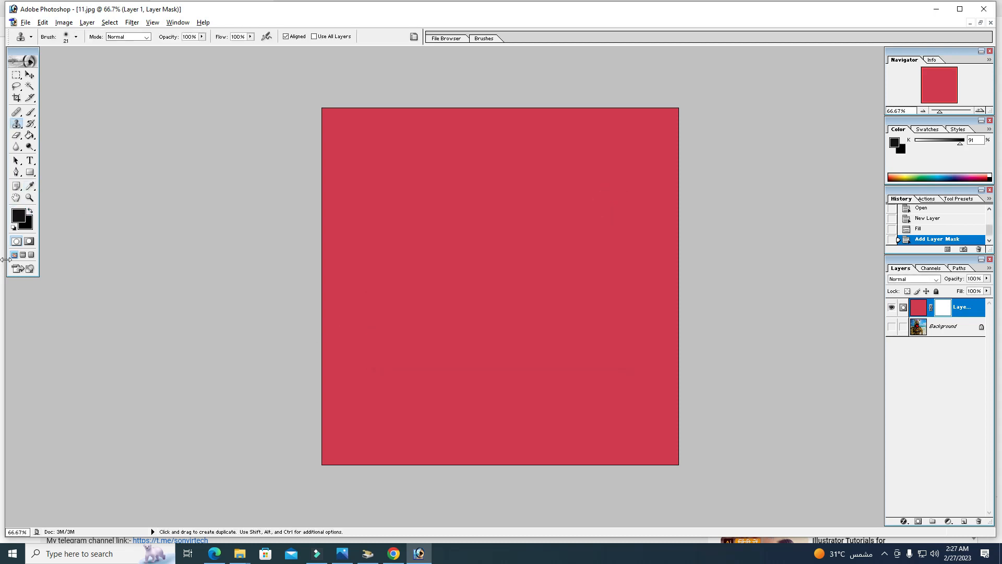
- Set the background colour to near-white FAF5F5
click(30, 224)
click(383, 216)
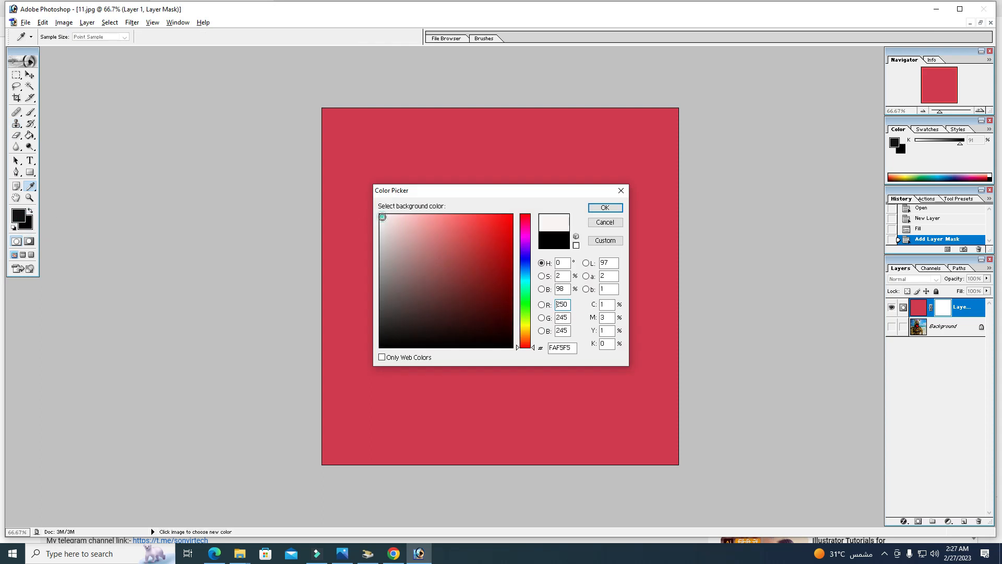
click(605, 207)
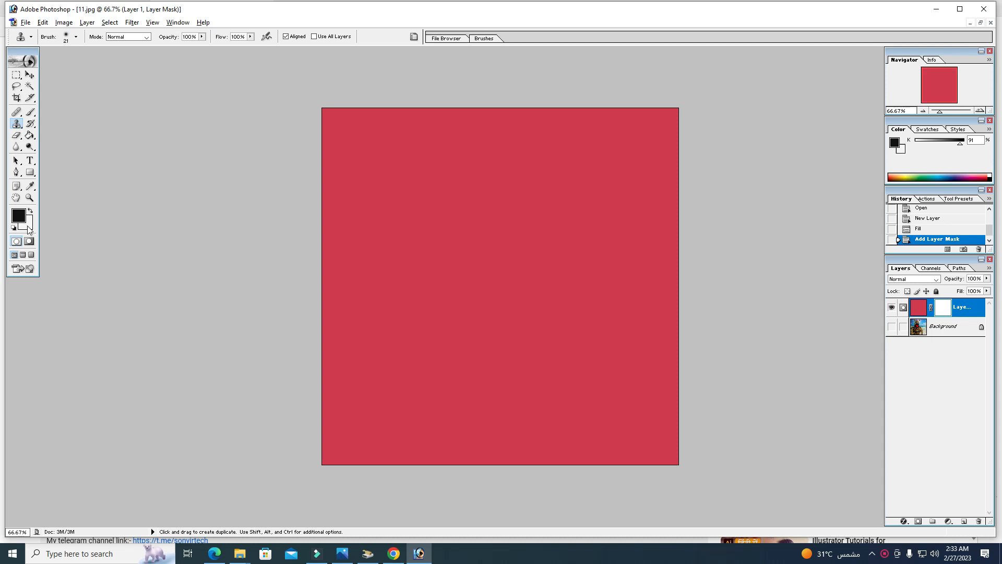
- Fill the layer mask with the near-black foreground colour in Normal mode at 100% opacity
click(44, 27)
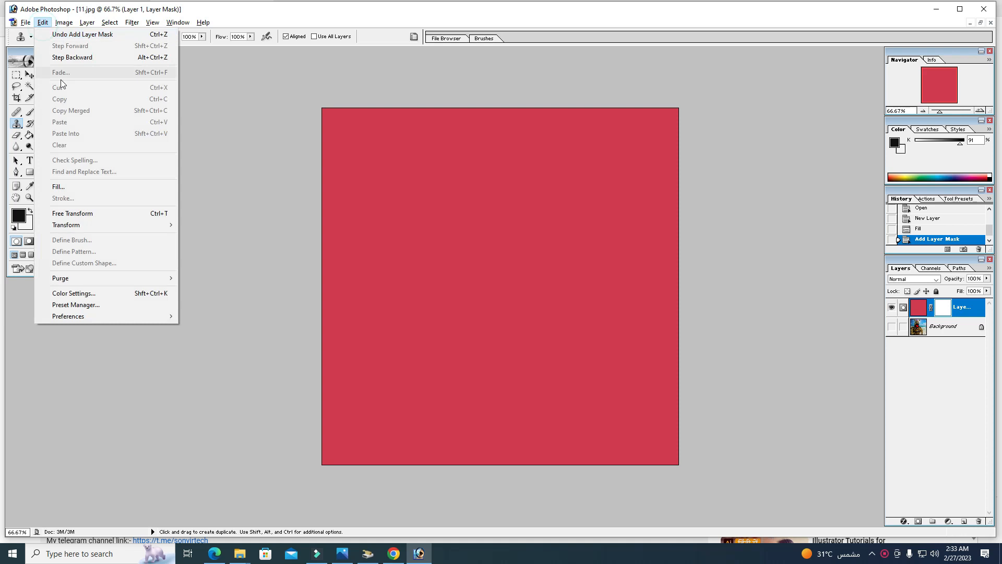
click(73, 187)
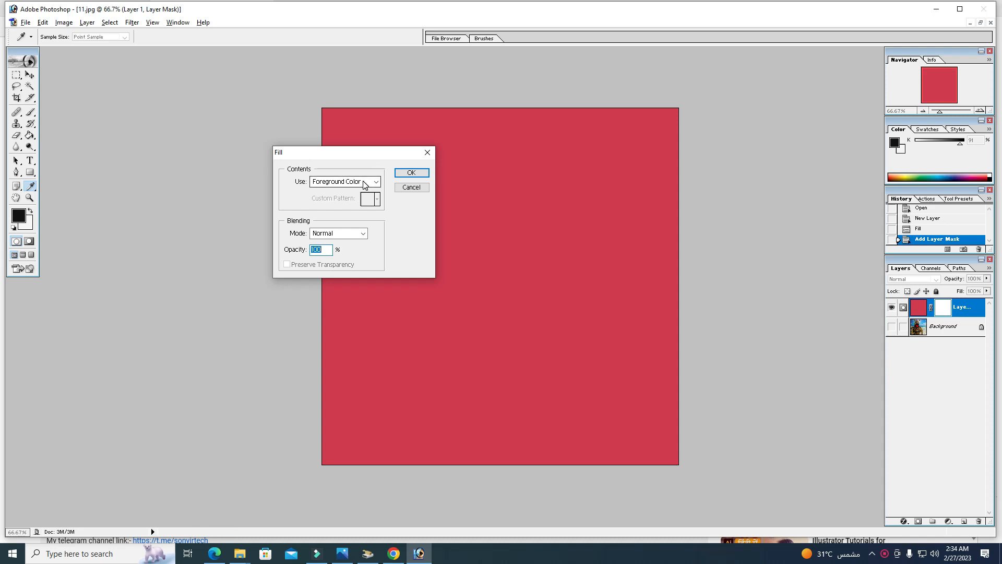
drag(380, 157, 260, 151)
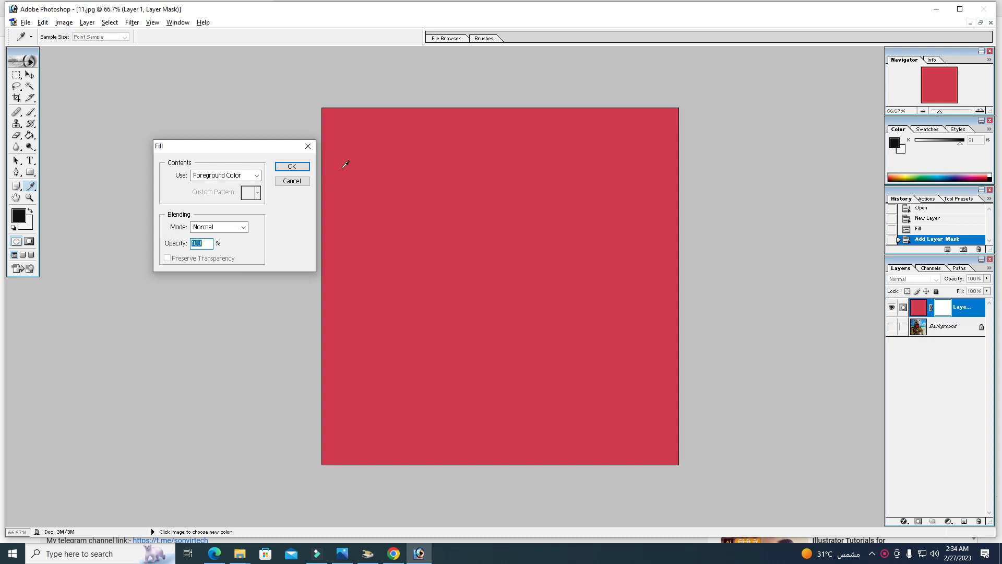
click(291, 166)
key(s)
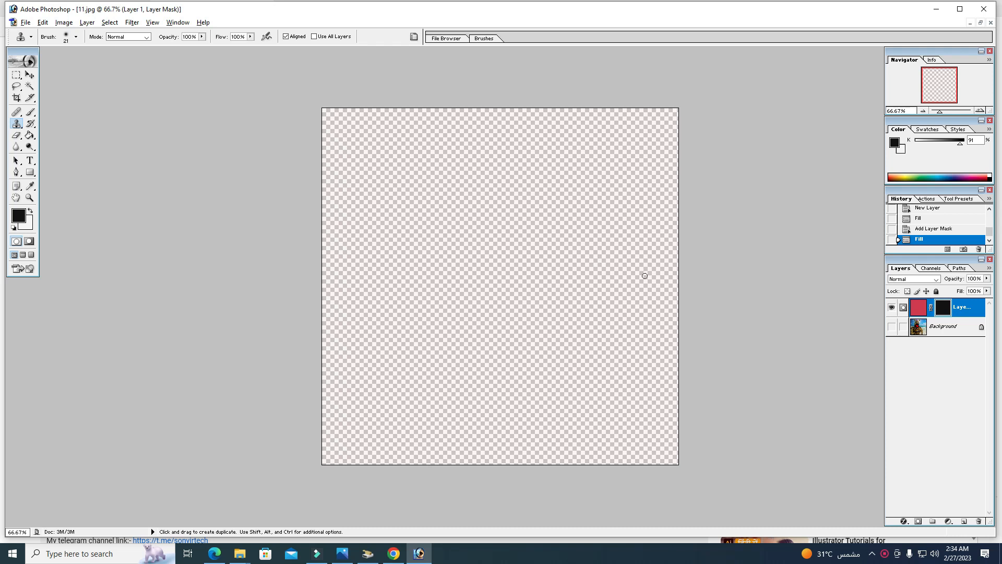
- Fill the layer mask with the near-white background colour in Normal mode at 100% opacity
click(48, 25)
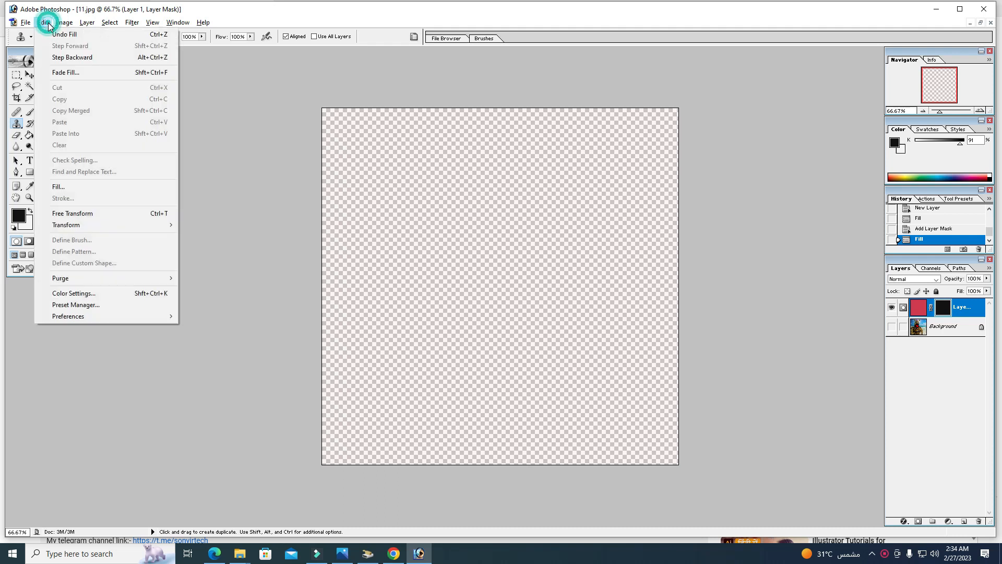
click(68, 192)
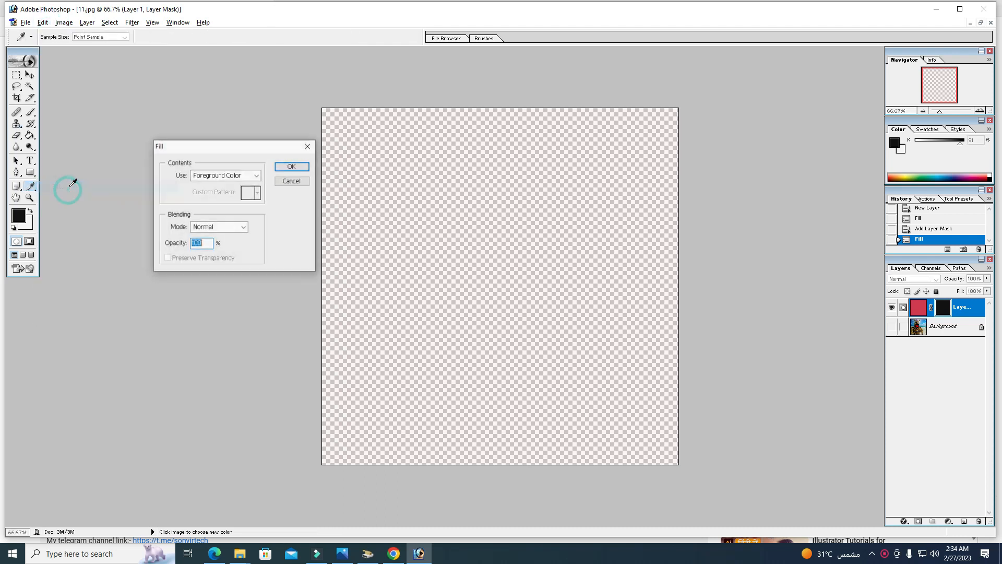
click(223, 175)
click(218, 194)
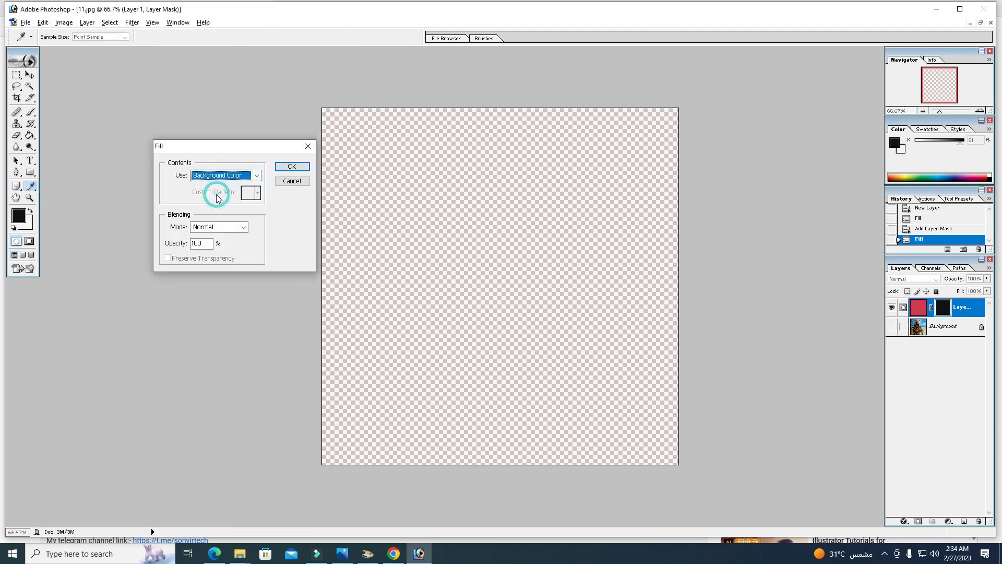
click(293, 167)
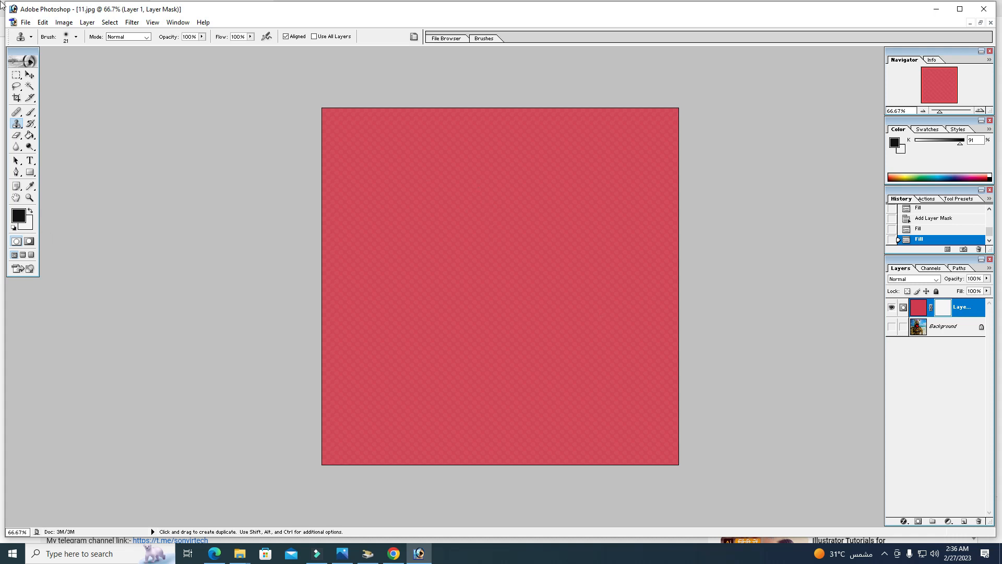
click(42, 22)
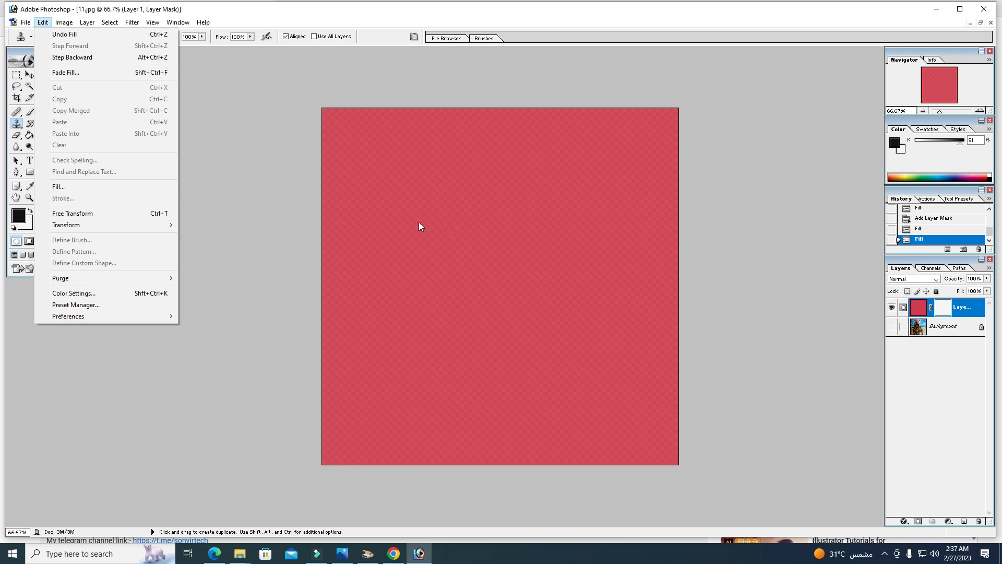
click(409, 242)
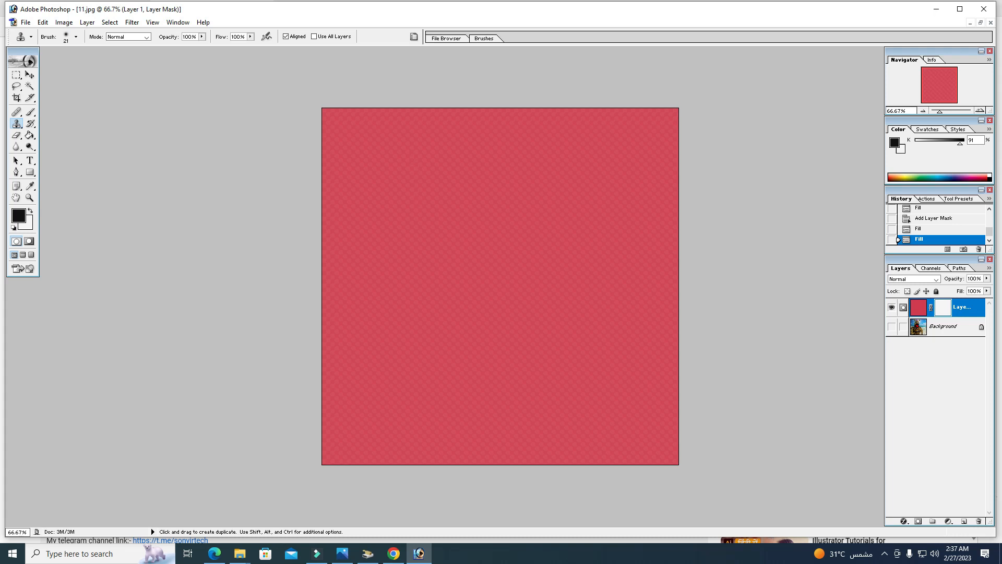
- Choose the Brush tool with an 84 px master diameter and 99% opacity
click(30, 113)
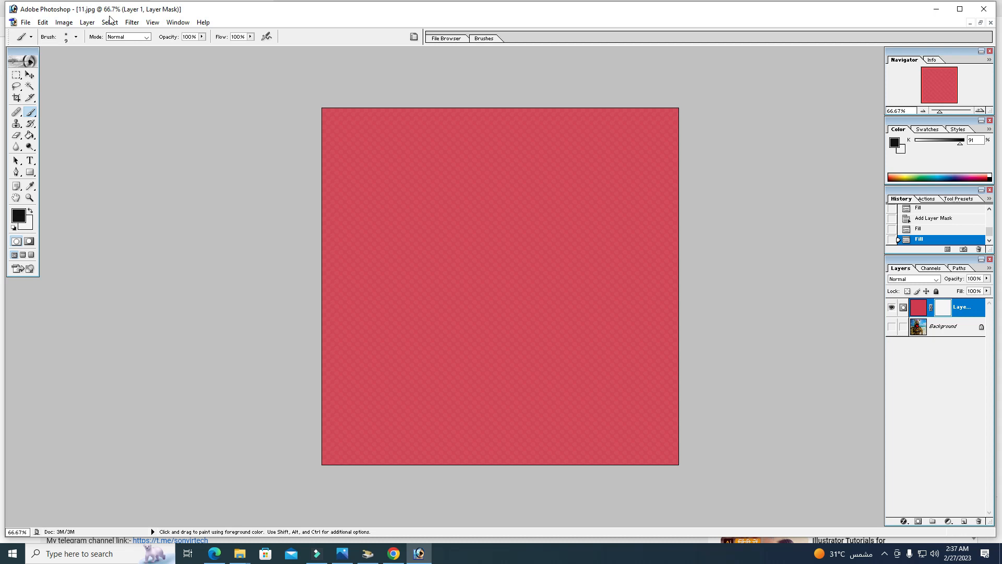
click(76, 36)
drag(19, 63, 57, 68)
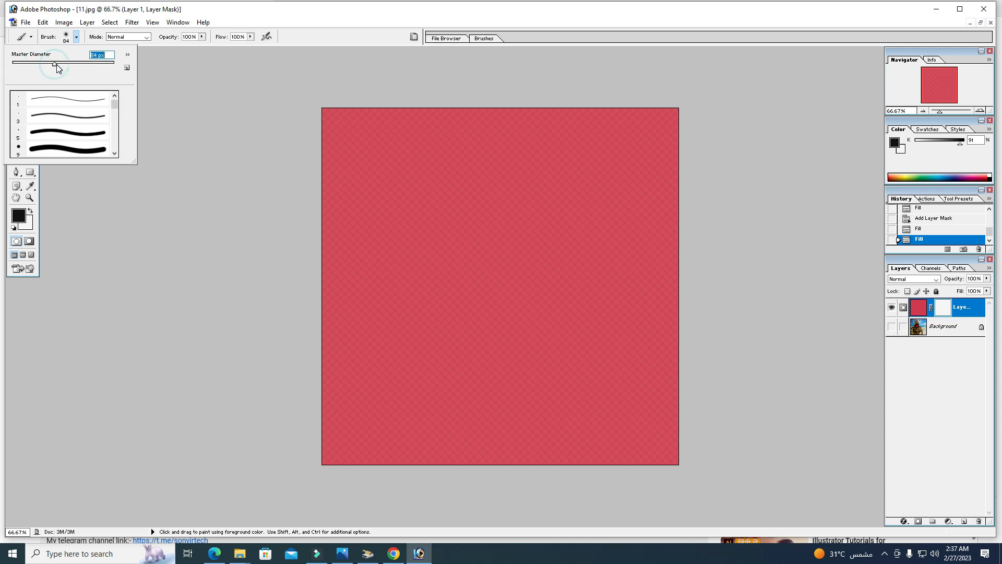
click(202, 37)
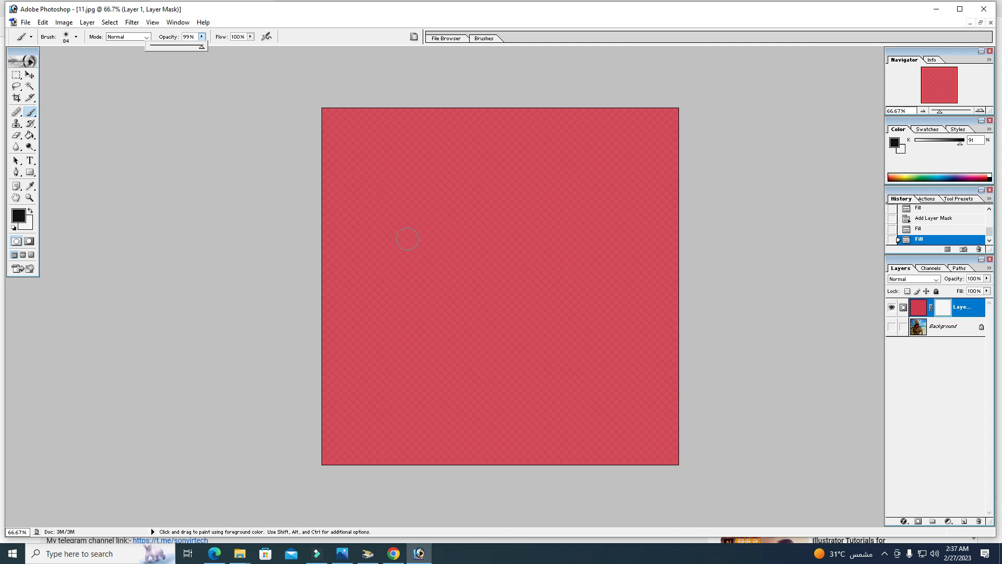
- Paint freehand near-black strokes on the layer mask: a curving line around the canvas and a thick band across its upper part
mouse_move(394, 238)
mouse_down()
mouse_move(434, 247)
mouse_move(460, 289)
mouse_move(482, 291)
mouse_move(507, 243)
mouse_move(533, 235)
mouse_move(572, 254)
mouse_move(587, 289)
mouse_move(575, 320)
mouse_move(542, 342)
mouse_move(443, 359)
mouse_move(436, 372)
mouse_move(442, 391)
mouse_move(470, 409)
mouse_move(572, 420)
mouse_move(595, 408)
mouse_move(637, 321)
mouse_move(635, 224)
mouse_move(598, 183)
mouse_move(384, 180)
mouse_up()
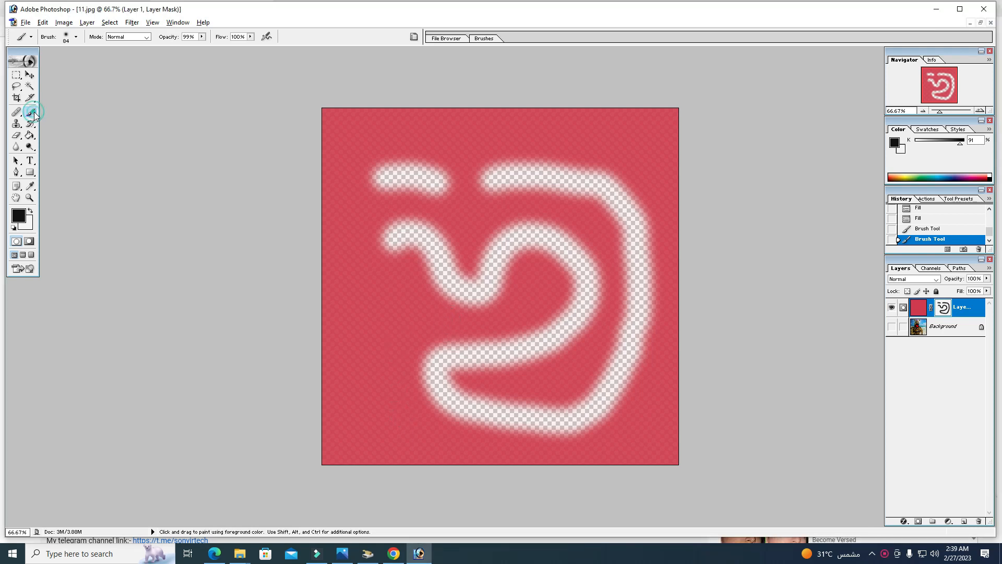
mouse_move(464, 180)
mouse_down()
mouse_move(457, 166)
mouse_move(538, 154)
mouse_move(403, 197)
mouse_up()
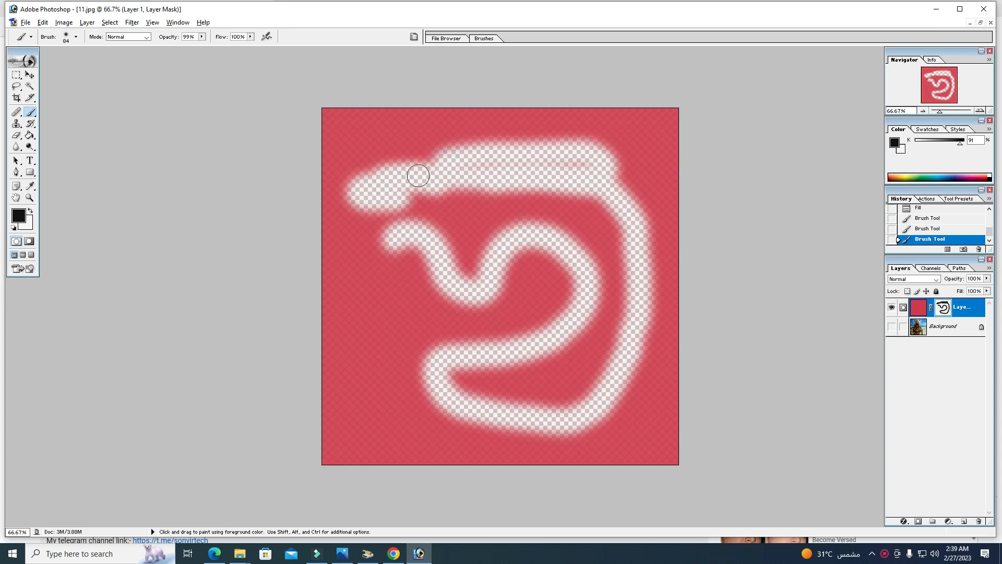
drag(470, 166, 566, 163)
- Paint near-white strokes over the upper band and right-hand curve on the layer mask to restore the red there
click(29, 211)
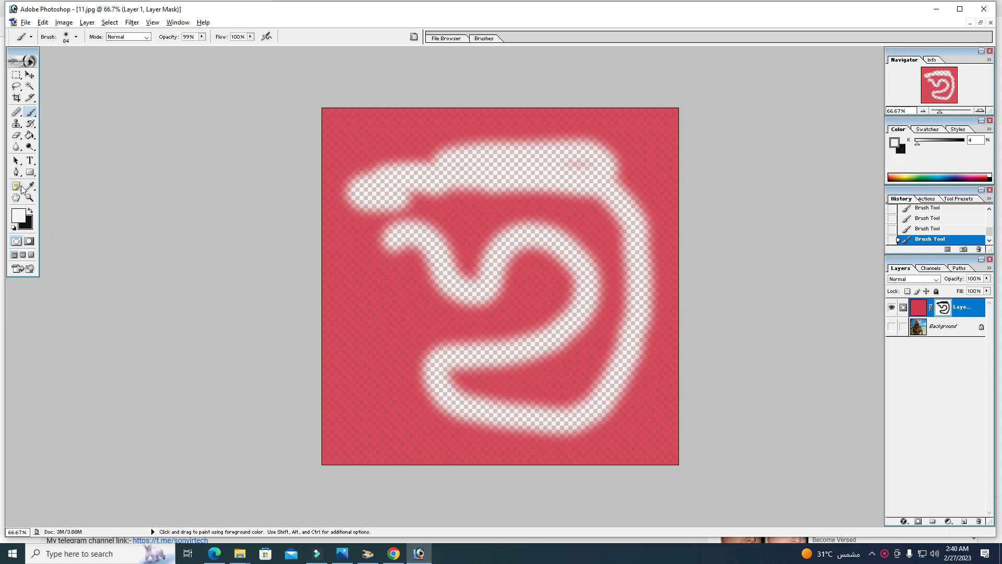
mouse_move(349, 228)
mouse_down()
mouse_move(339, 170)
mouse_move(377, 210)
mouse_move(367, 167)
mouse_move(386, 171)
mouse_move(422, 201)
mouse_move(401, 215)
mouse_move(435, 175)
mouse_move(408, 166)
mouse_move(444, 167)
mouse_move(402, 167)
mouse_move(396, 193)
mouse_move(450, 166)
mouse_move(397, 149)
mouse_move(558, 141)
mouse_move(537, 144)
mouse_move(640, 164)
mouse_up()
mouse_move(477, 188)
mouse_down()
mouse_move(629, 198)
mouse_move(544, 164)
mouse_move(616, 214)
mouse_move(636, 209)
mouse_move(634, 319)
mouse_move(613, 373)
mouse_up()
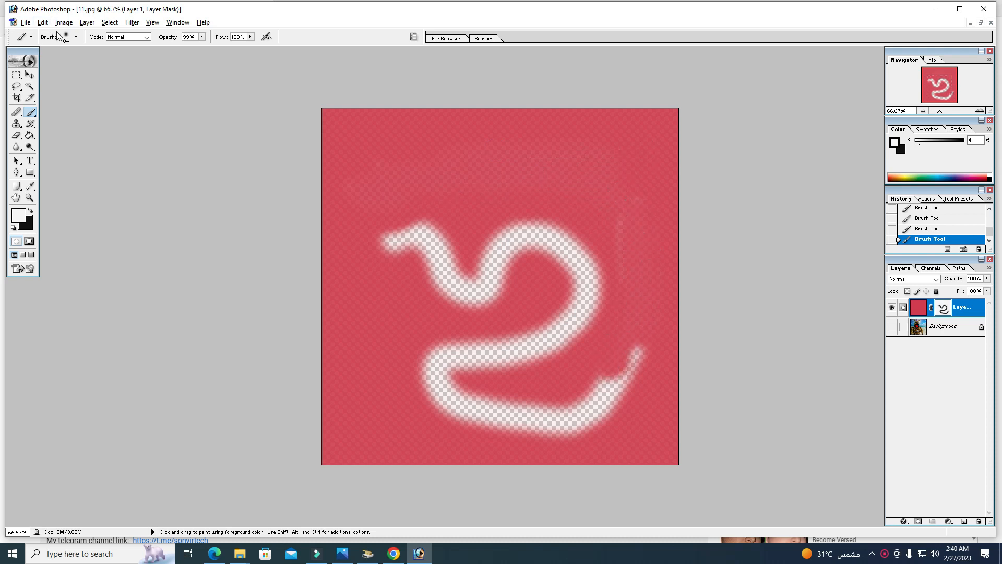
- Enlarge the brush to 186 px and paint near-white over all the remaining transparent strokes on the layer mask
click(75, 37)
drag(73, 62, 86, 63)
mouse_move(383, 168)
mouse_down()
mouse_move(397, 238)
mouse_move(441, 222)
mouse_move(488, 232)
mouse_move(406, 230)
mouse_move(393, 244)
mouse_move(498, 281)
mouse_move(490, 340)
mouse_move(501, 323)
mouse_move(466, 370)
mouse_move(518, 375)
mouse_move(590, 284)
mouse_move(595, 350)
mouse_move(616, 217)
mouse_move(615, 360)
mouse_move(630, 372)
mouse_move(573, 411)
mouse_move(474, 375)
mouse_move(457, 422)
mouse_move(588, 420)
mouse_move(604, 368)
mouse_move(628, 345)
mouse_up()
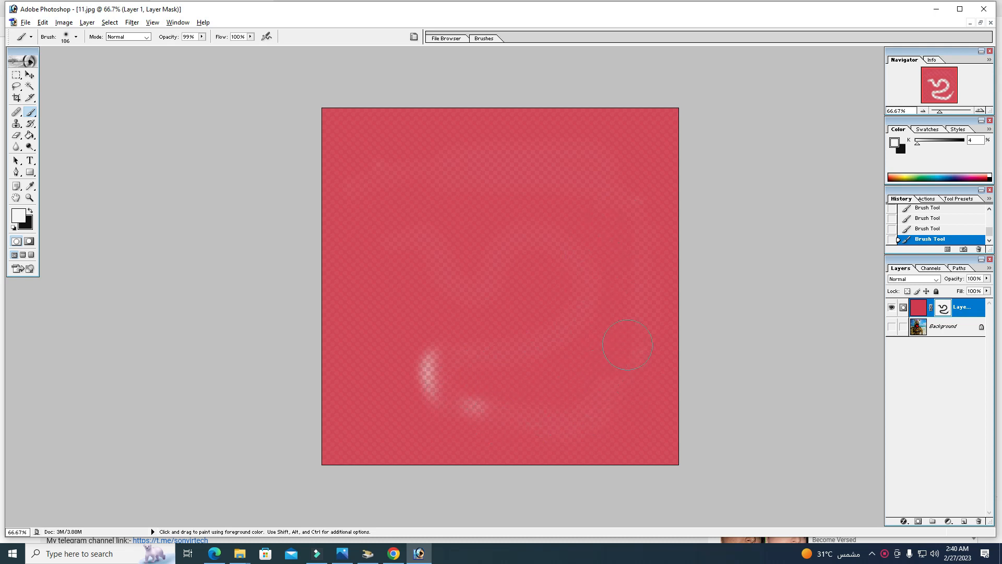
drag(430, 362, 475, 407)
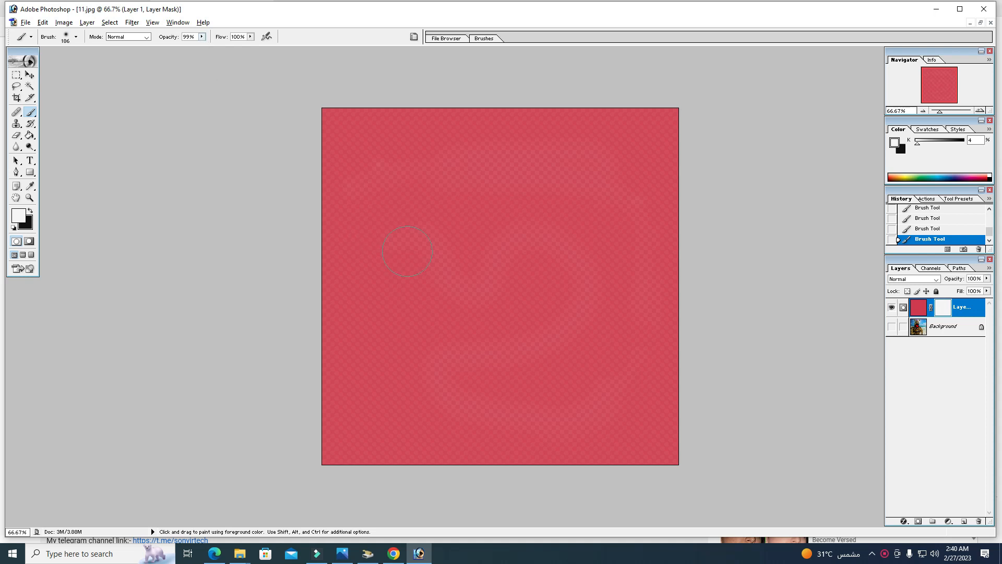
- Paint a near-black S-shaped stroke on the mask at reduced brush opacity, plus a patch above it, lowering the opacity to 12%
click(202, 37)
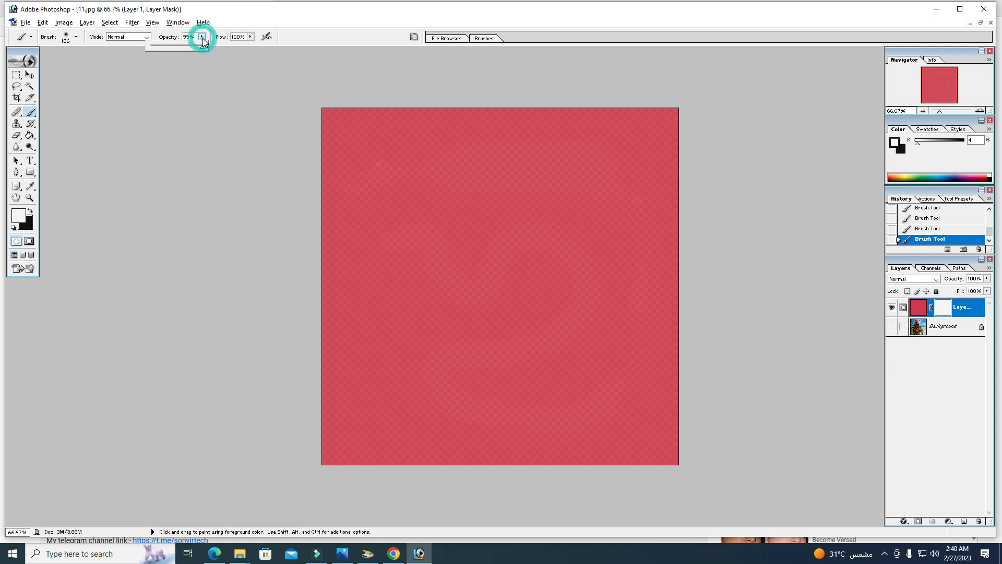
click(29, 210)
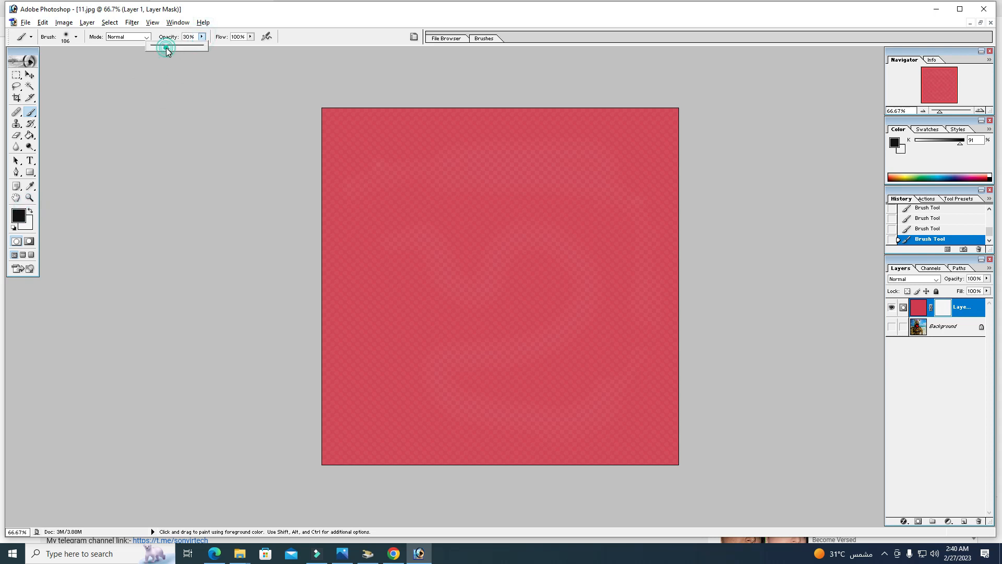
mouse_move(397, 222)
mouse_down()
mouse_move(421, 200)
mouse_move(450, 204)
mouse_move(482, 226)
mouse_move(507, 269)
mouse_move(545, 270)
mouse_move(565, 306)
mouse_move(517, 330)
mouse_move(447, 337)
mouse_up()
drag(201, 37, 184, 48)
mouse_move(516, 151)
mouse_down()
mouse_move(555, 163)
mouse_move(562, 184)
mouse_move(588, 179)
mouse_move(602, 223)
mouse_move(493, 201)
mouse_up()
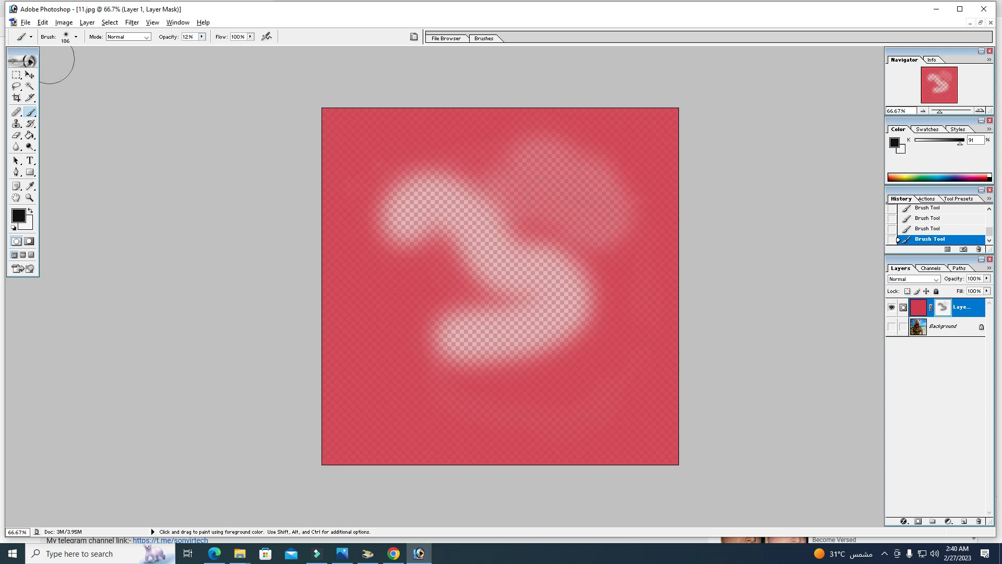
- Paint over the semi-transparent strokes on the layer mask with near-white at 100% brush opacity
click(31, 210)
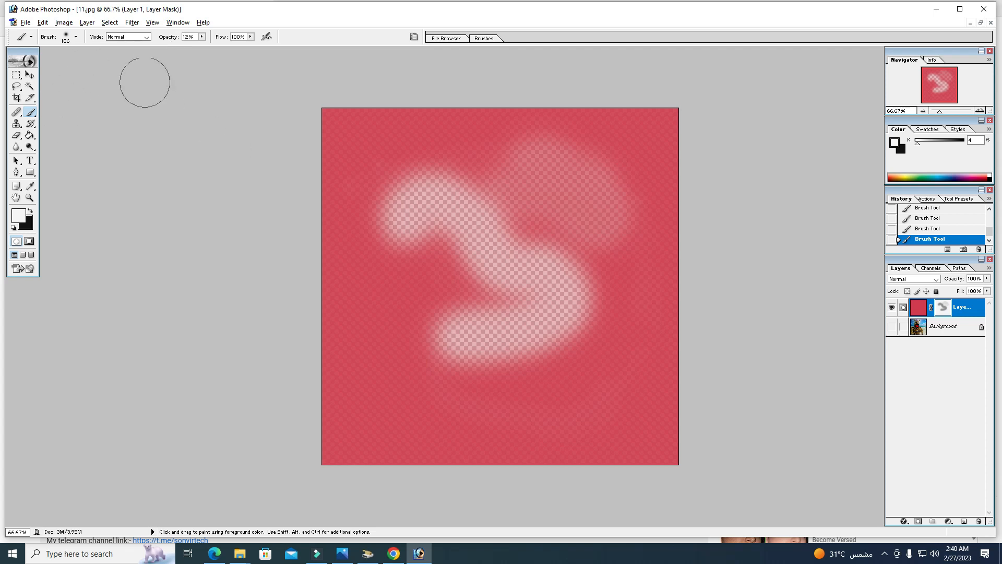
click(202, 36)
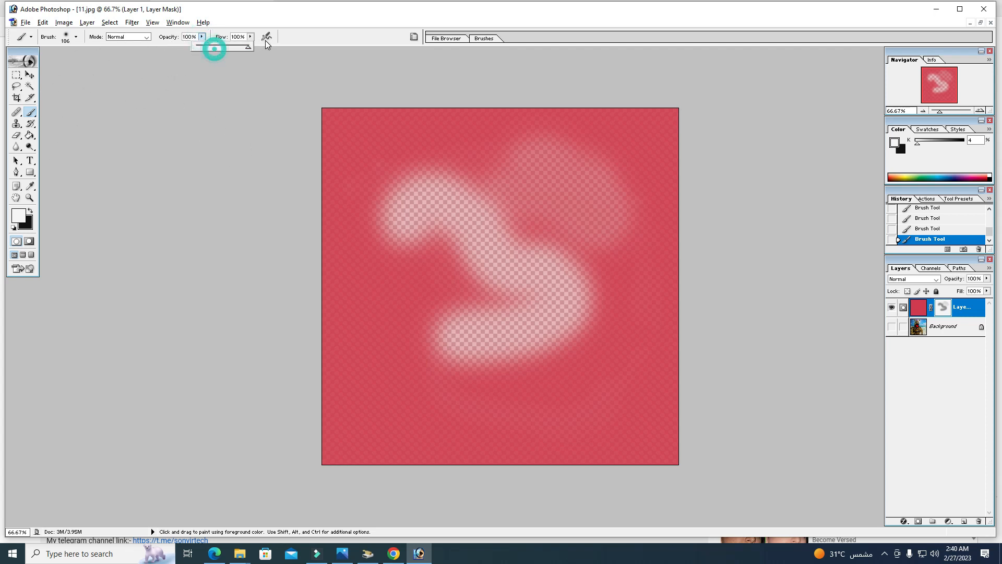
mouse_move(409, 185)
mouse_down()
mouse_move(407, 230)
mouse_move(540, 134)
mouse_up()
mouse_move(570, 199)
mouse_down()
mouse_move(537, 250)
mouse_move(433, 334)
mouse_move(470, 360)
mouse_move(663, 232)
mouse_move(383, 285)
mouse_move(373, 263)
mouse_up()
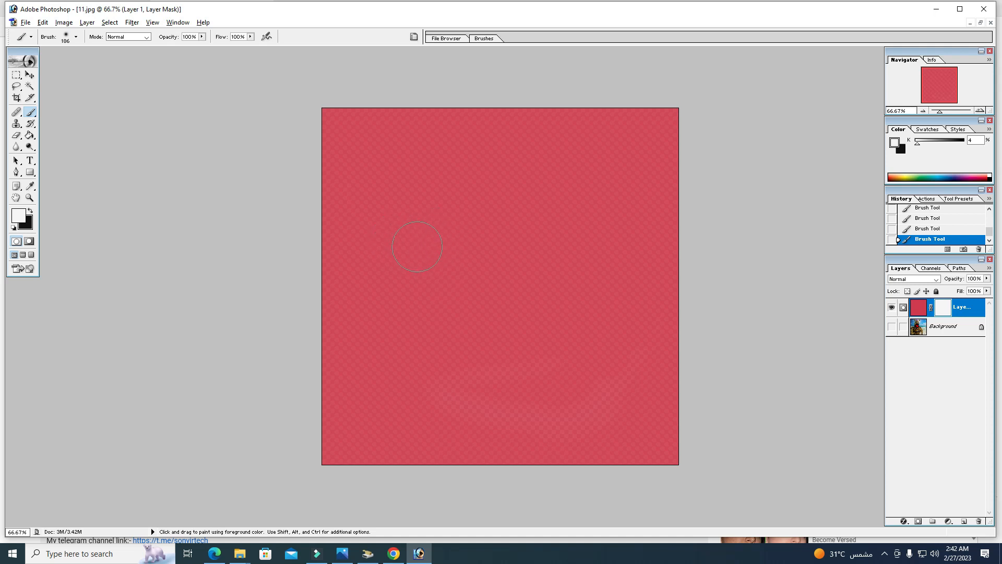
- Show the Background layer and paint near-black on the layer mask over the bear's head and body to reveal the figure
click(892, 327)
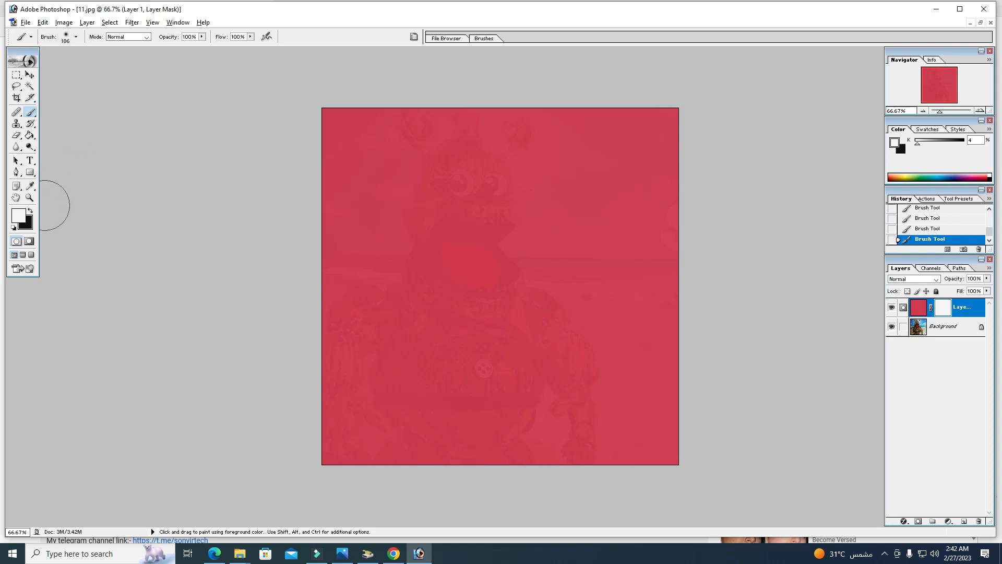
click(29, 210)
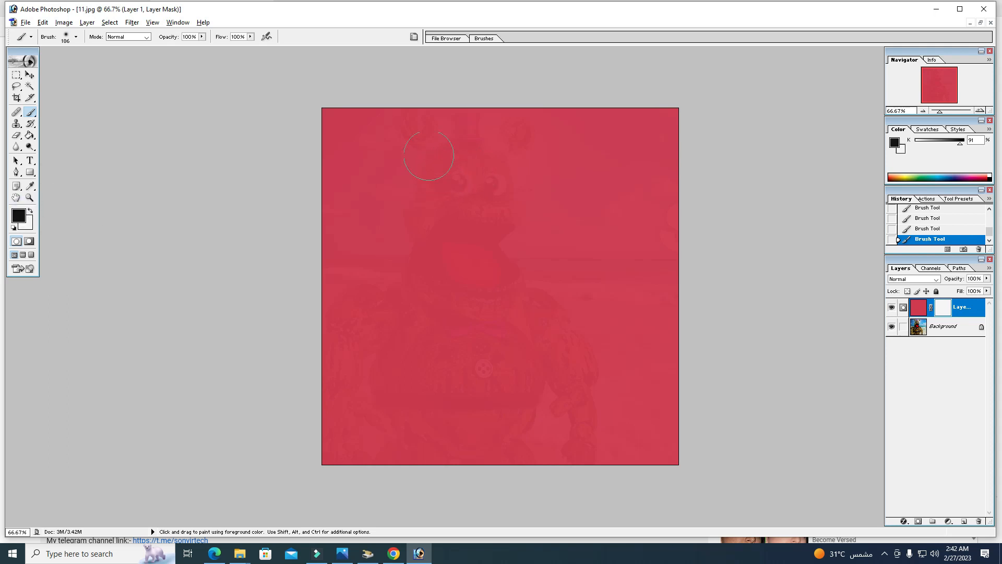
mouse_move(418, 128)
mouse_down()
mouse_move(436, 172)
mouse_move(436, 137)
mouse_move(448, 126)
mouse_move(512, 128)
mouse_move(526, 178)
mouse_move(517, 200)
mouse_move(446, 194)
mouse_move(421, 272)
mouse_move(468, 270)
mouse_move(503, 220)
mouse_move(502, 268)
mouse_move(552, 329)
mouse_move(574, 435)
mouse_move(549, 450)
mouse_move(517, 355)
mouse_move(494, 329)
mouse_move(466, 343)
mouse_move(502, 443)
mouse_move(486, 454)
mouse_move(460, 423)
mouse_move(440, 325)
mouse_move(412, 319)
mouse_move(432, 432)
mouse_move(420, 443)
mouse_move(386, 443)
mouse_move(375, 432)
mouse_move(386, 380)
mouse_move(355, 433)
mouse_move(342, 431)
mouse_move(338, 348)
mouse_move(360, 294)
mouse_move(380, 284)
mouse_move(458, 281)
mouse_move(498, 238)
mouse_move(514, 309)
mouse_up()
drag(365, 450, 306, 449)
mouse_move(427, 251)
mouse_down()
mouse_move(409, 127)
mouse_move(418, 116)
mouse_move(468, 139)
mouse_up()
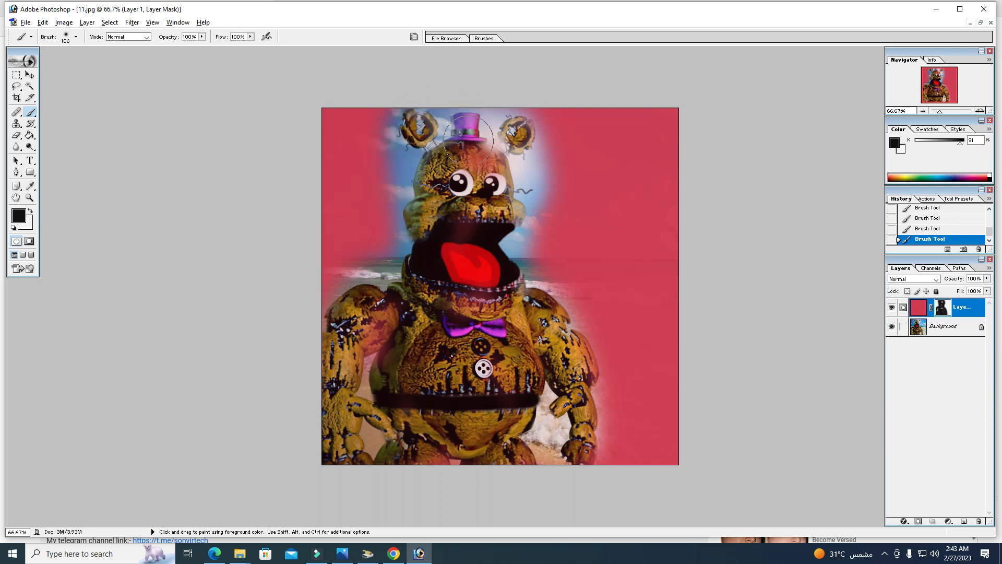
- Paint near-black over the remaining red areas on both sides of the bear to uncover the sky and beach
mouse_move(644, 119)
mouse_down()
mouse_move(645, 141)
mouse_move(665, 127)
mouse_move(642, 123)
mouse_move(639, 148)
mouse_move(666, 203)
mouse_move(653, 175)
mouse_move(643, 197)
mouse_up()
mouse_move(342, 89)
mouse_down()
mouse_move(310, 141)
mouse_move(310, 179)
mouse_move(347, 110)
mouse_move(373, 100)
mouse_move(399, 102)
mouse_move(341, 127)
mouse_move(542, 110)
mouse_move(662, 127)
mouse_move(584, 150)
mouse_move(323, 151)
mouse_move(650, 171)
mouse_move(316, 189)
mouse_move(532, 187)
mouse_move(629, 200)
mouse_move(668, 225)
mouse_move(305, 215)
mouse_move(344, 199)
mouse_up()
mouse_move(574, 245)
mouse_down()
mouse_move(527, 254)
mouse_move(594, 276)
mouse_move(647, 365)
mouse_move(364, 502)
mouse_move(553, 479)
mouse_move(707, 436)
mouse_move(641, 404)
mouse_move(433, 438)
mouse_move(262, 333)
mouse_move(451, 243)
mouse_move(366, 272)
mouse_move(379, 309)
mouse_up()
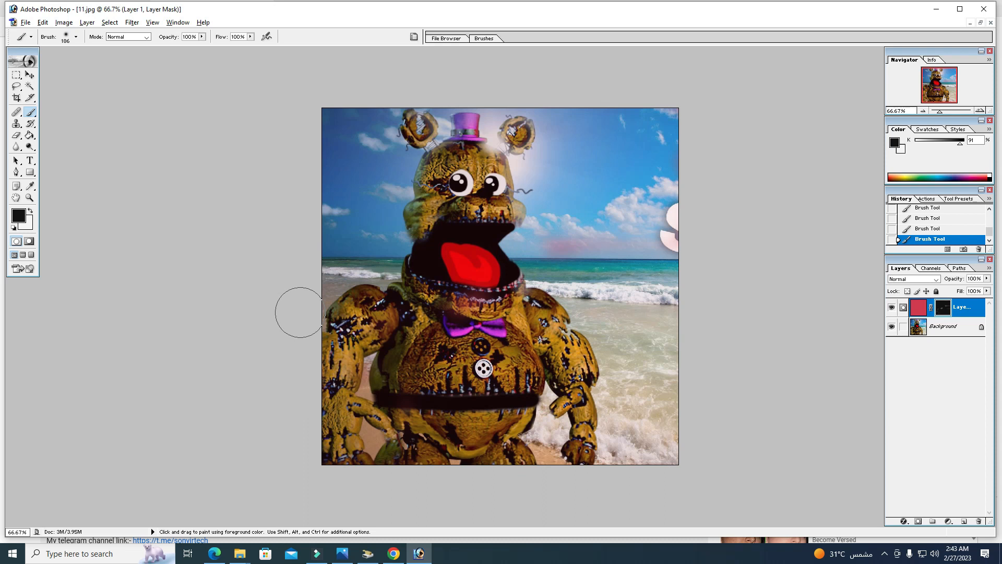
- Paint near-white over the whole layer mask so the red layer covers the photo again
click(30, 211)
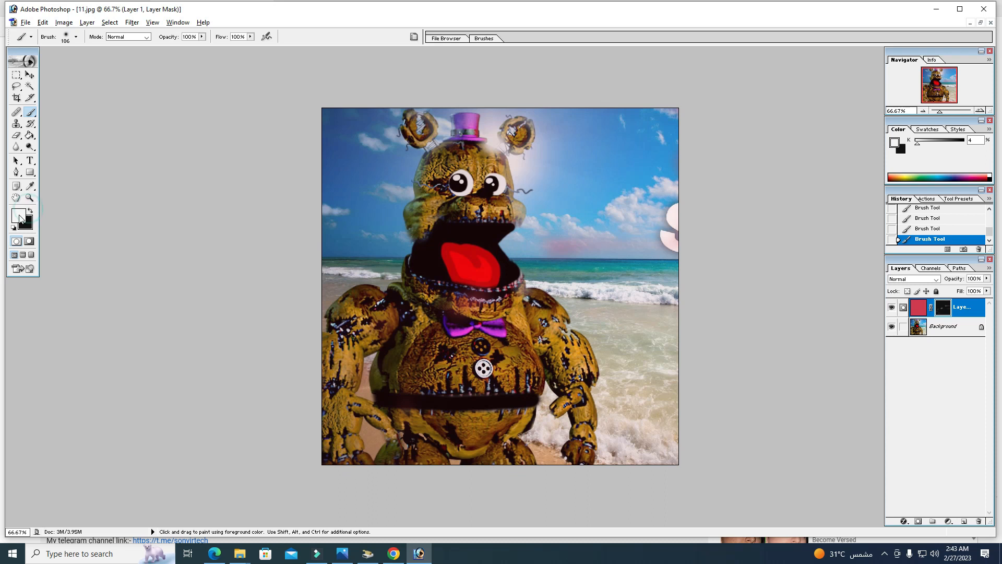
mouse_move(345, 129)
mouse_down()
mouse_move(318, 123)
mouse_move(79, 213)
mouse_move(470, 334)
mouse_move(671, 437)
mouse_move(345, 454)
mouse_move(366, 407)
mouse_move(674, 405)
mouse_up()
drag(80, 147, 124, 99)
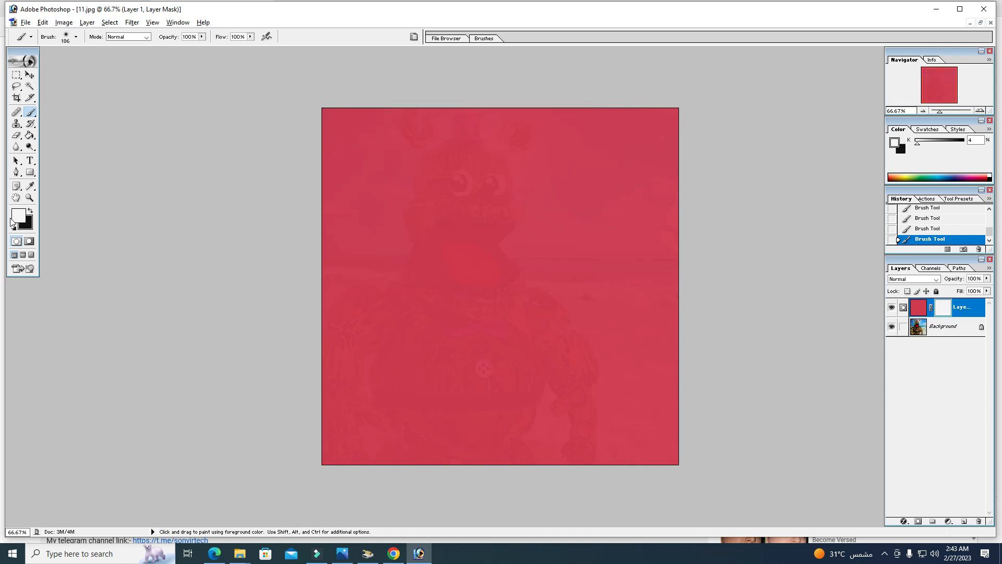
- Paint near-black strokes on the layer mask across the bear's ears and hat
click(30, 211)
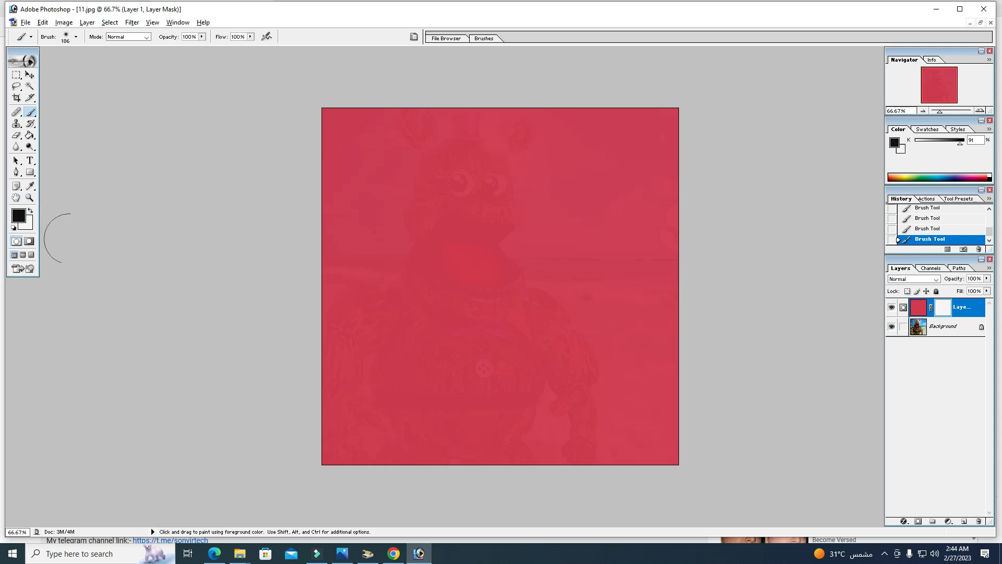
mouse_move(421, 130)
mouse_down()
mouse_move(478, 129)
mouse_move(518, 146)
mouse_move(515, 175)
mouse_move(487, 213)
mouse_move(457, 216)
mouse_move(424, 190)
mouse_move(417, 202)
mouse_move(442, 272)
mouse_move(475, 295)
mouse_move(500, 294)
mouse_move(506, 277)
mouse_move(520, 224)
mouse_move(517, 172)
mouse_up()
mouse_move(421, 119)
mouse_down()
mouse_move(438, 264)
mouse_move(470, 295)
mouse_move(535, 284)
mouse_move(527, 130)
mouse_up()
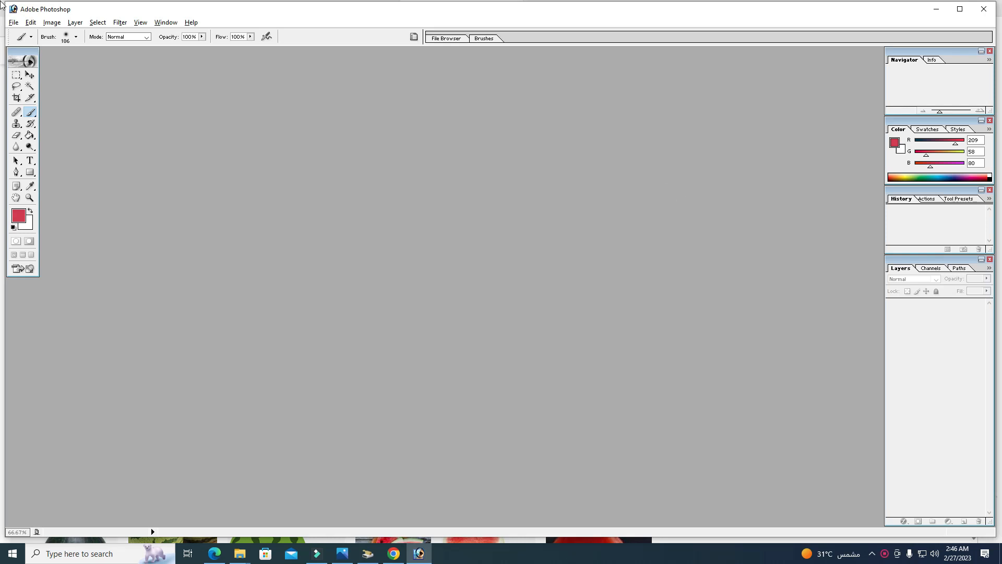
- Browse the files available to open in the freddy folder and preview the candidate images, including water, jungle and 11
click(18, 24)
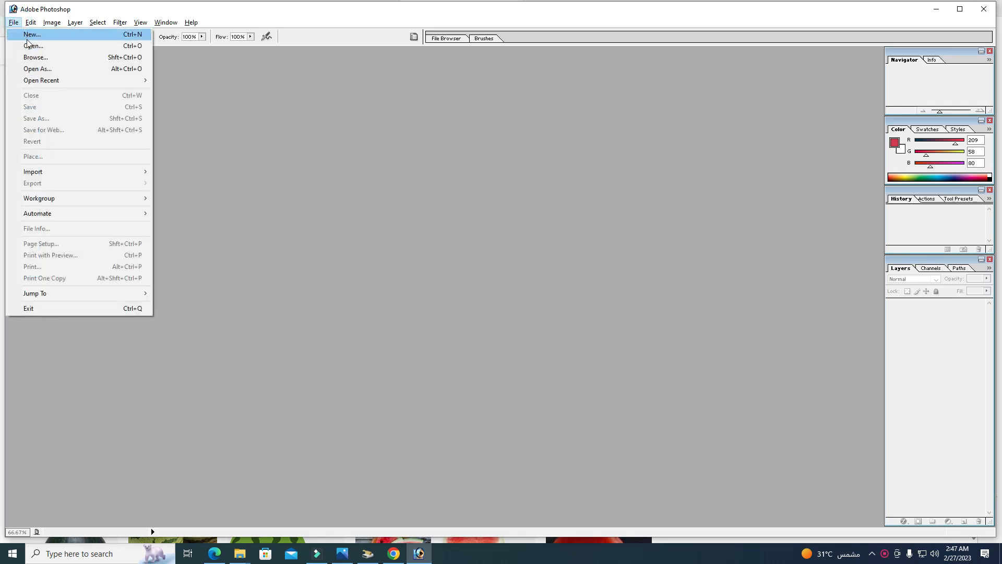
click(29, 46)
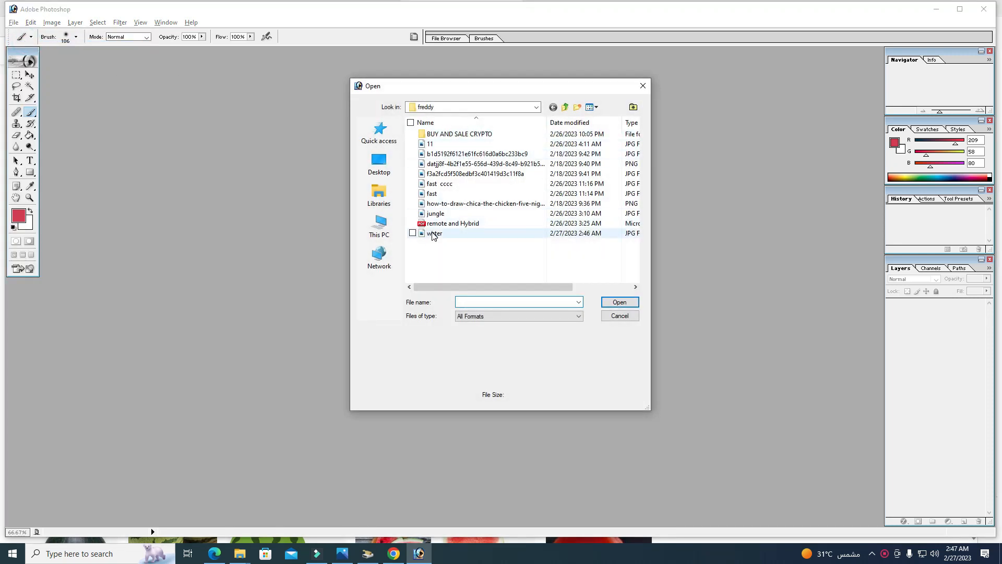
click(433, 234)
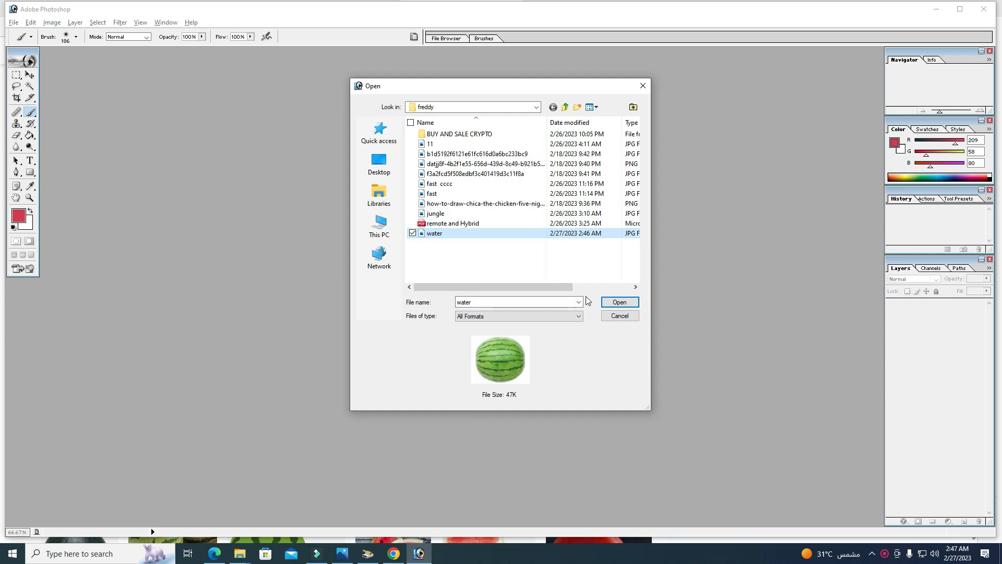
click(449, 164)
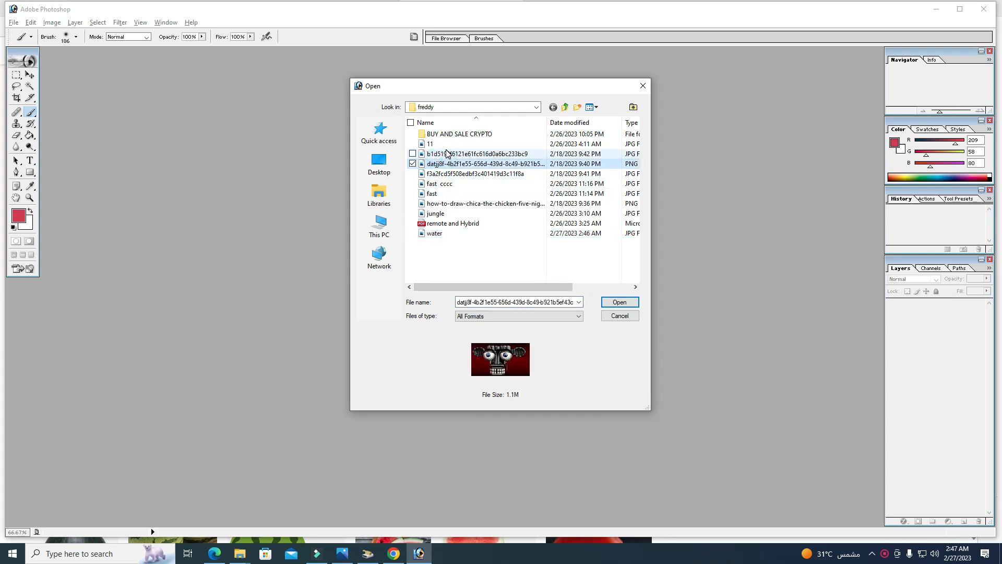
click(447, 153)
click(443, 164)
click(442, 184)
click(443, 194)
click(442, 204)
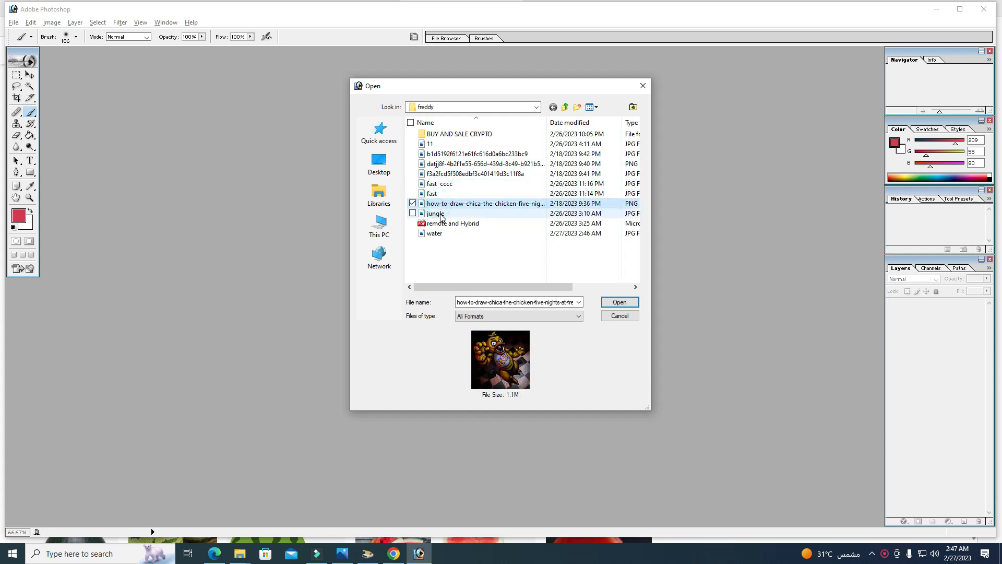
click(441, 214)
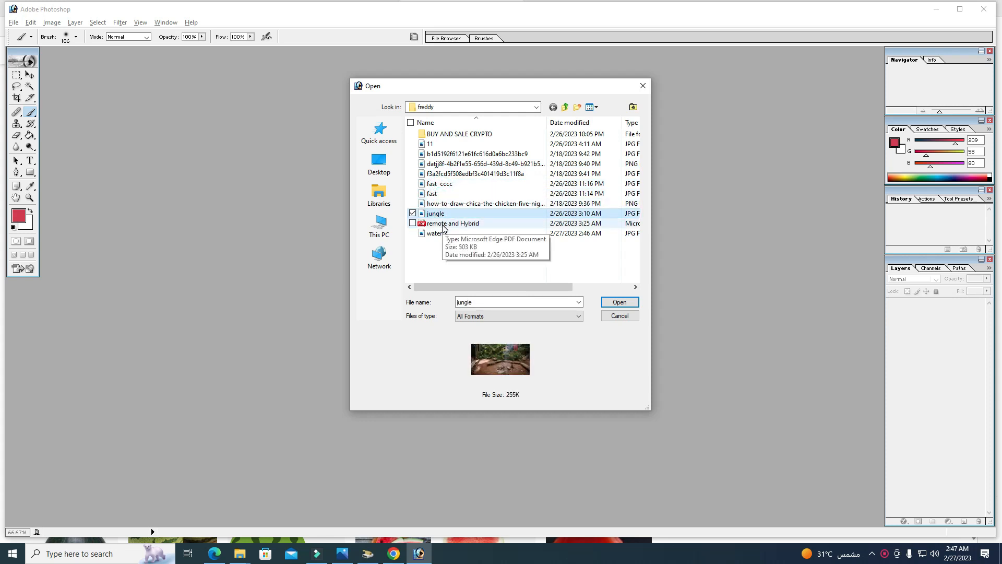
click(450, 147)
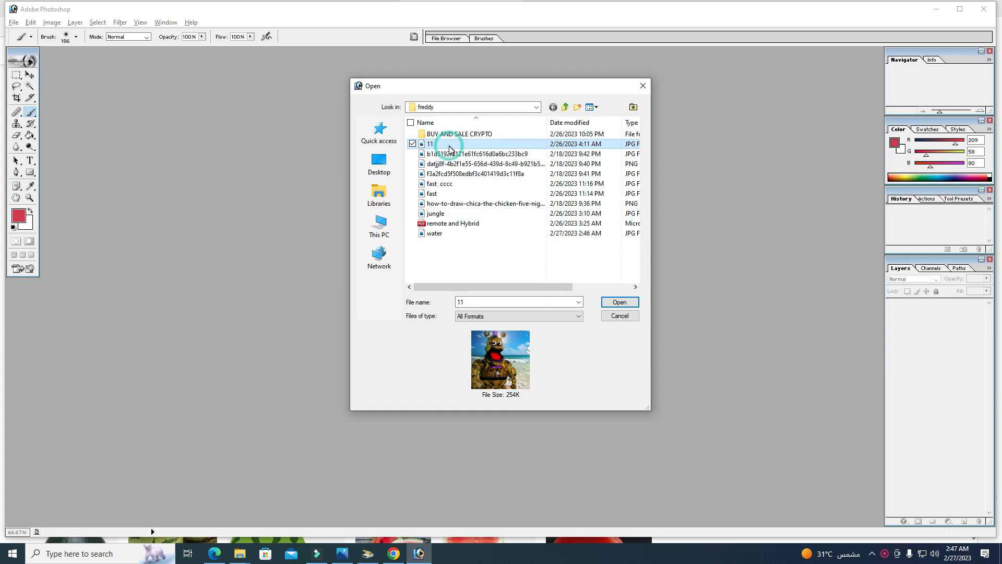
click(442, 153)
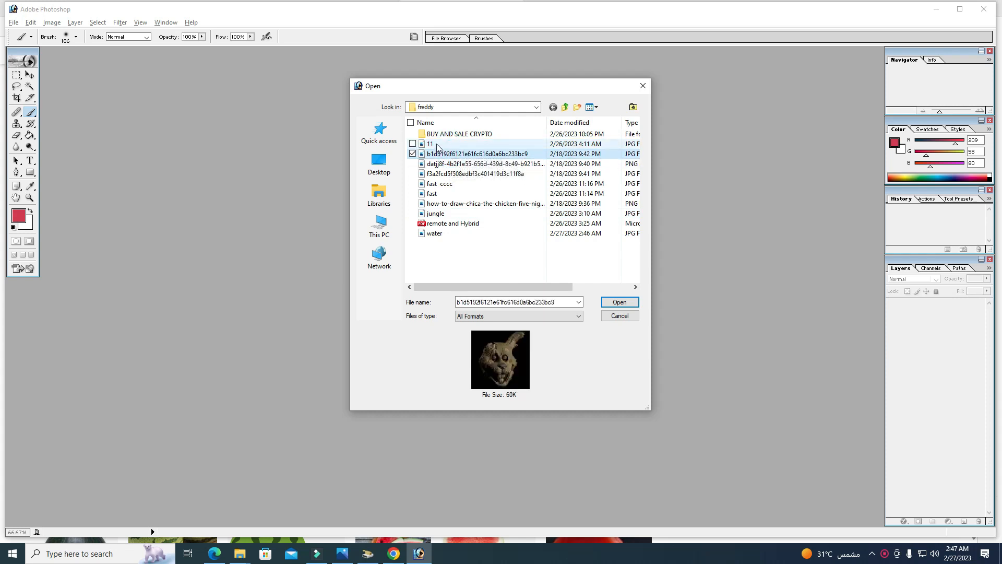
click(441, 144)
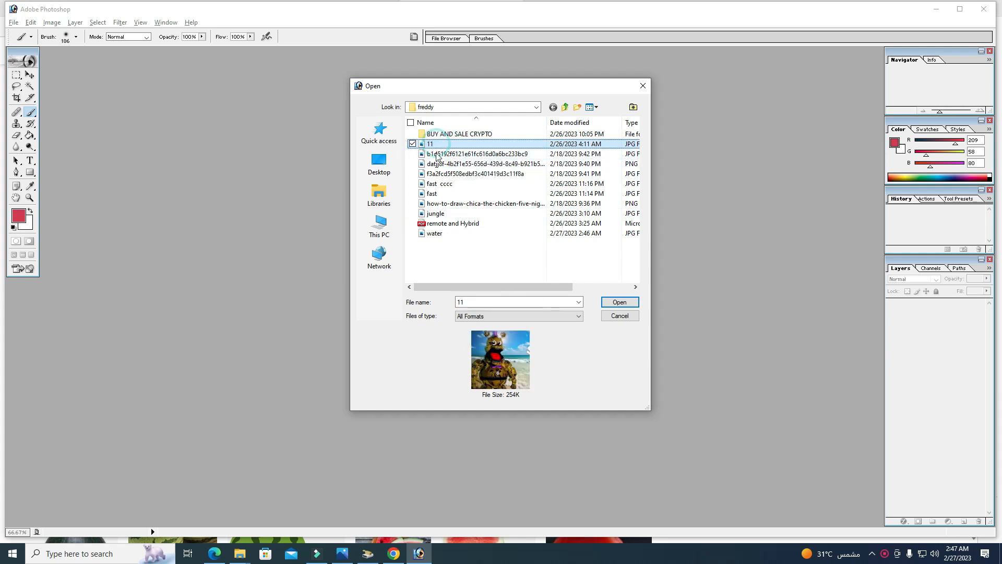
- Open water.jpg and baby-behaviour-and-awareness.jpg together from the freddy folder
ctrl+click(459, 234)
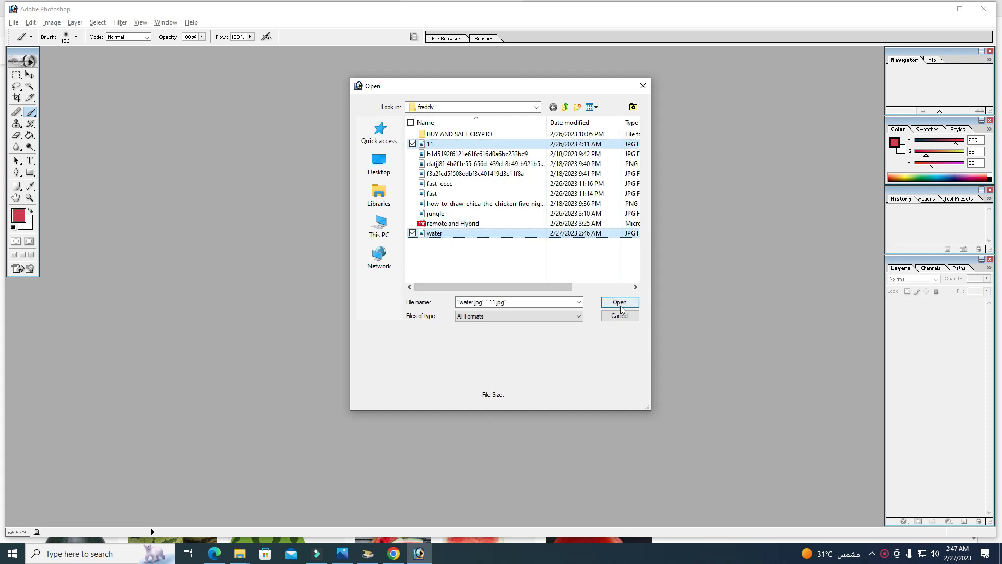
click(473, 243)
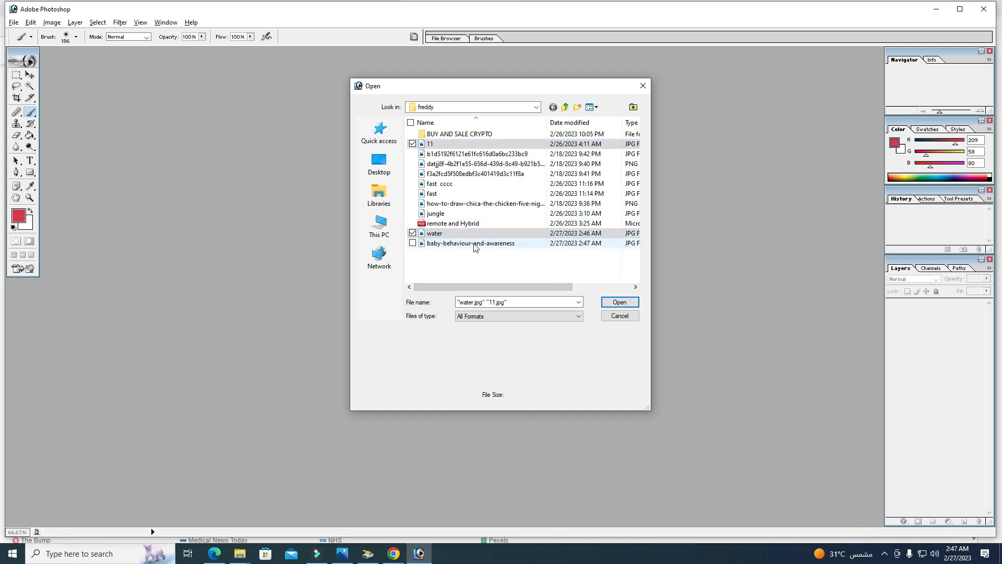
ctrl+click(439, 233)
click(620, 303)
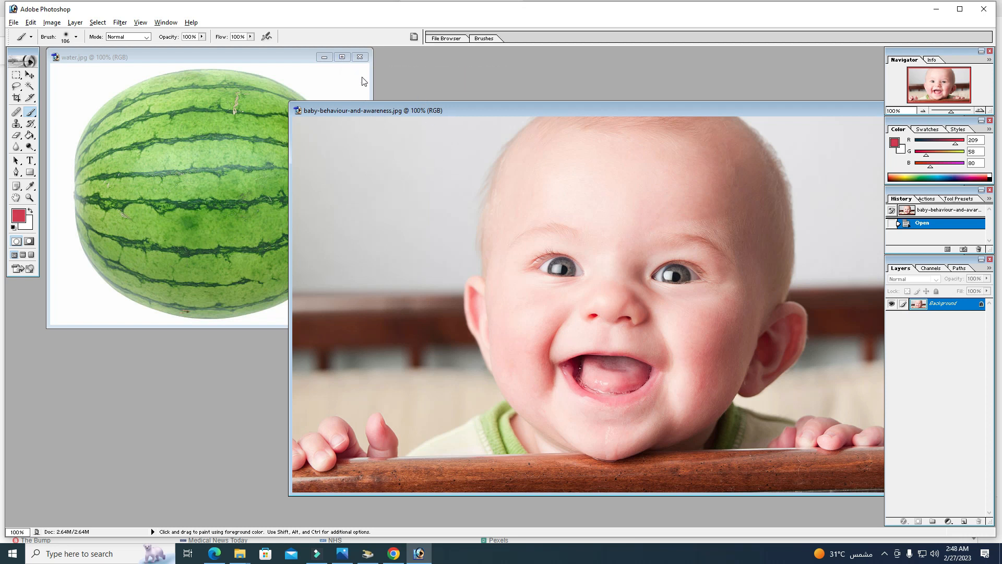
- Draw an elliptical marquee selection around the baby's face, from the forehead down to the chin
click(16, 87)
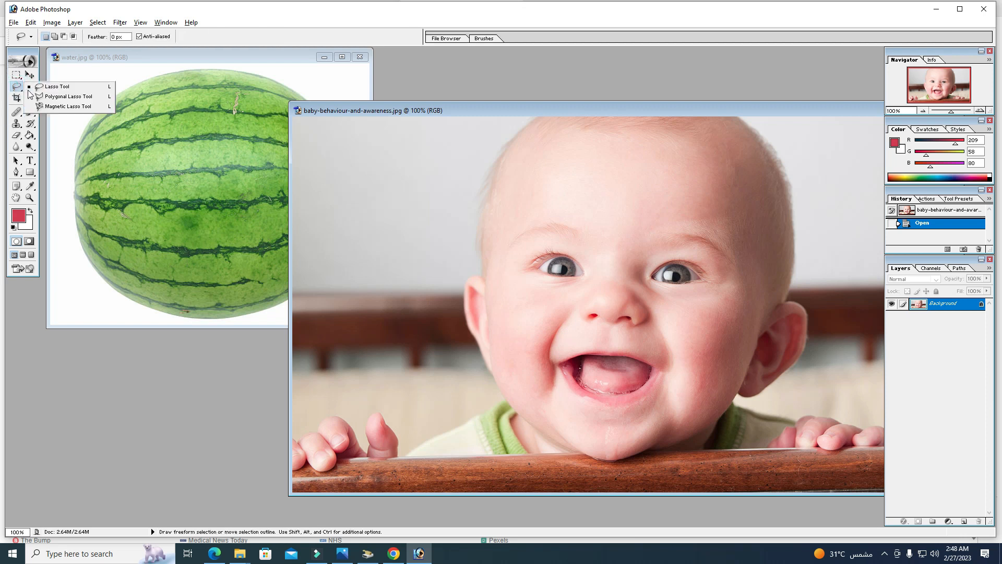
drag(16, 75, 58, 88)
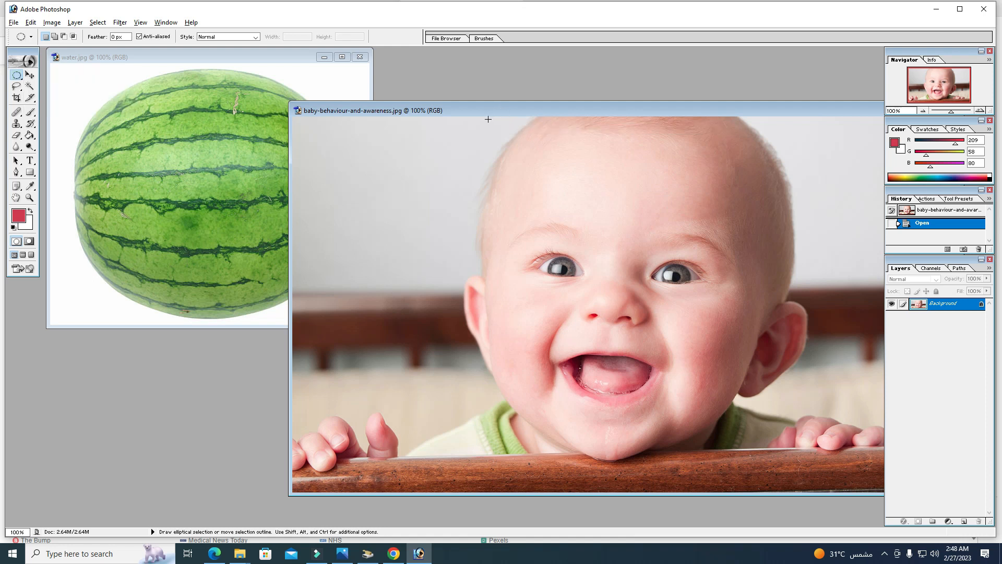
drag(599, 259, 736, 450)
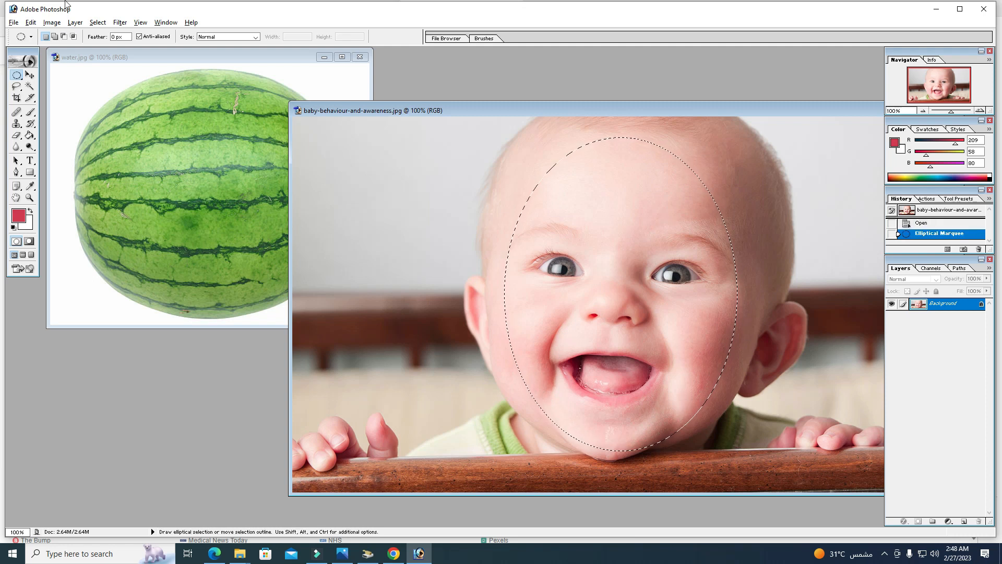
- Copy the selected face and switch to the water.jpg image with its window maximized
click(34, 25)
click(54, 98)
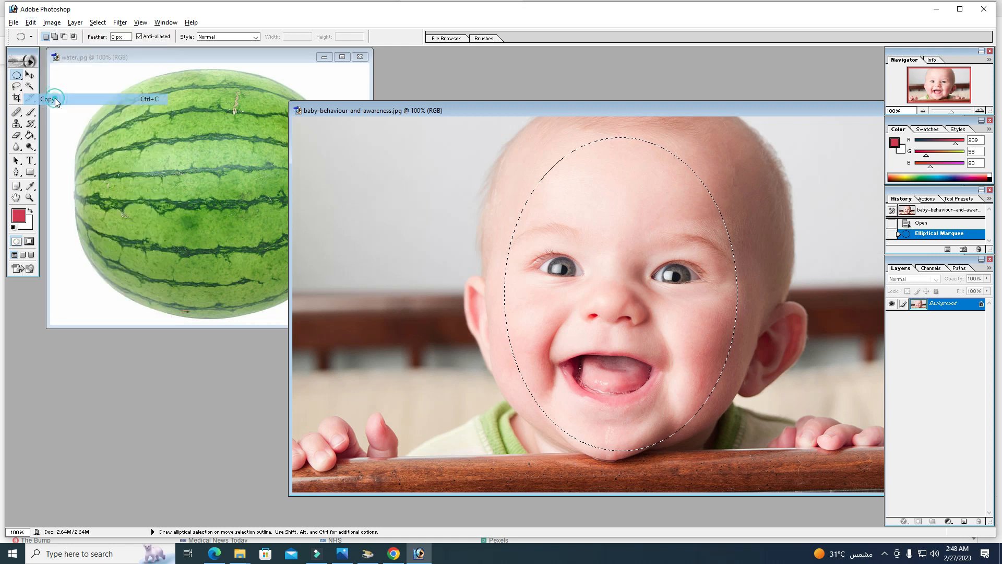
click(324, 57)
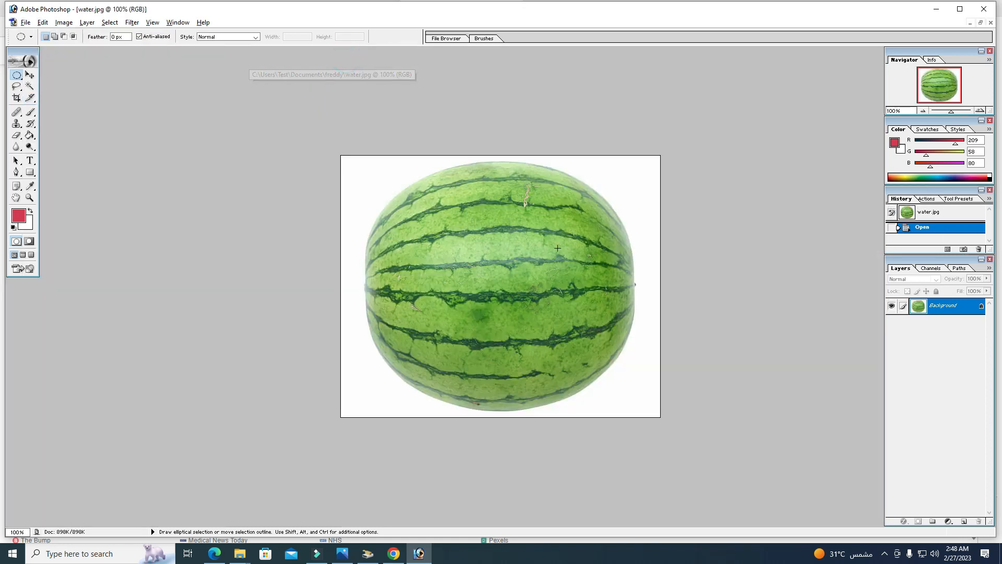
- Paste the baby's face onto the watermelon and transform it to about 101% width and 73% height, positioned inside the melon's outline
click(43, 22)
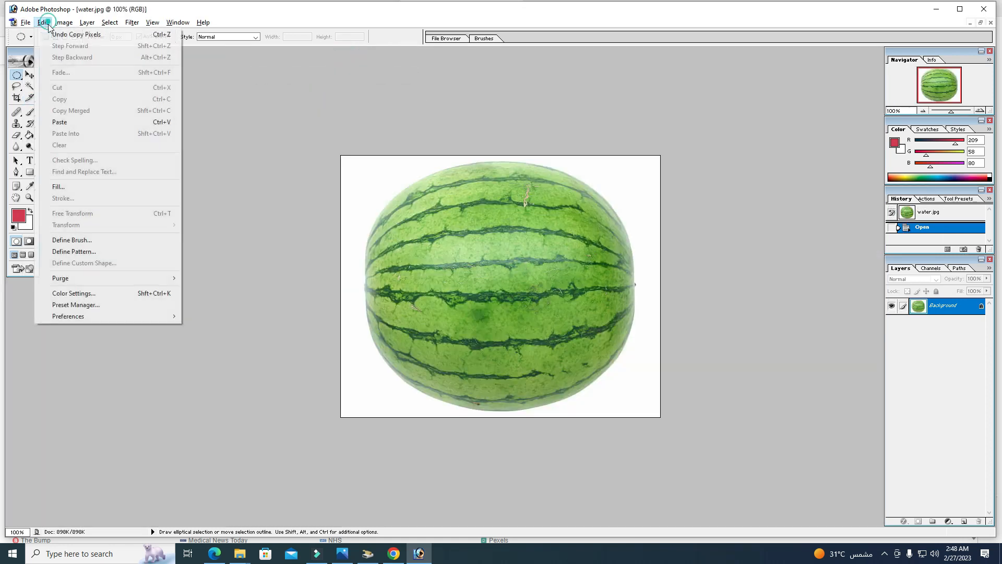
click(67, 123)
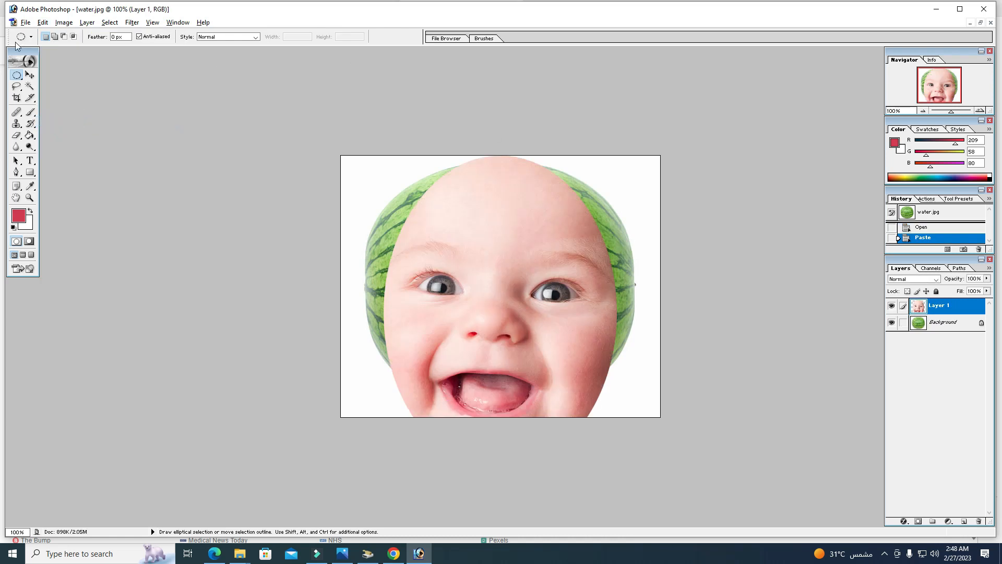
click(29, 74)
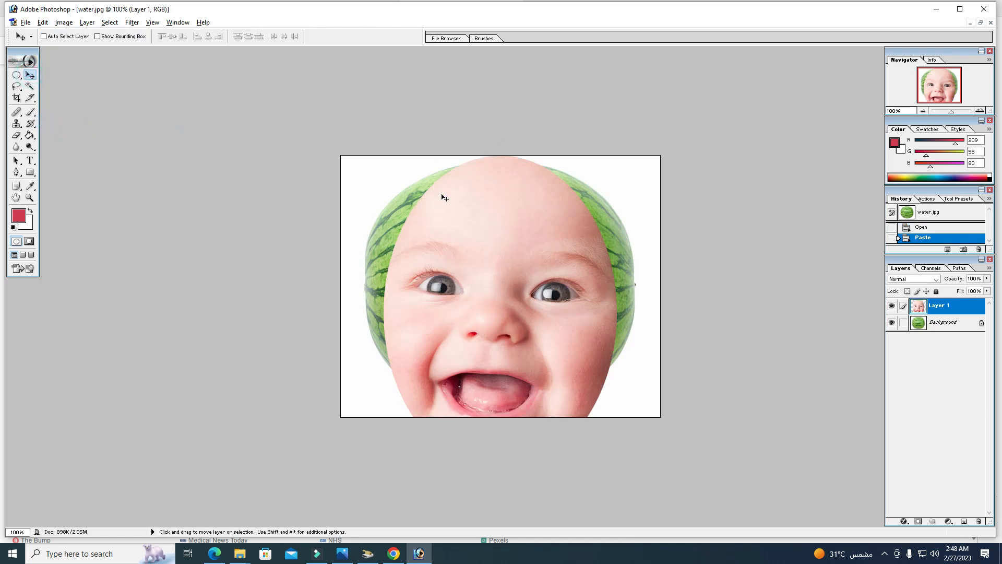
key(ctrl+t)
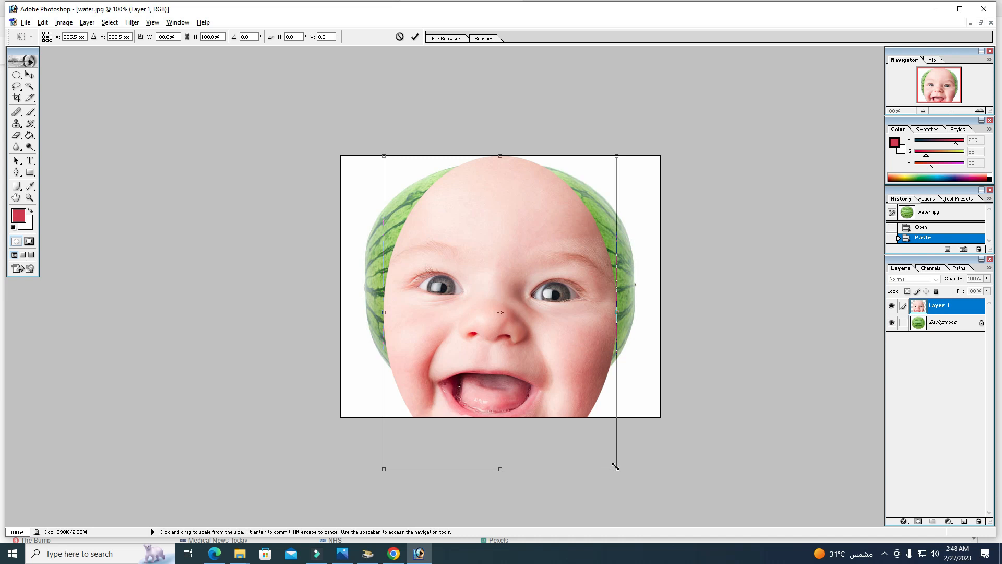
drag(614, 469, 567, 402)
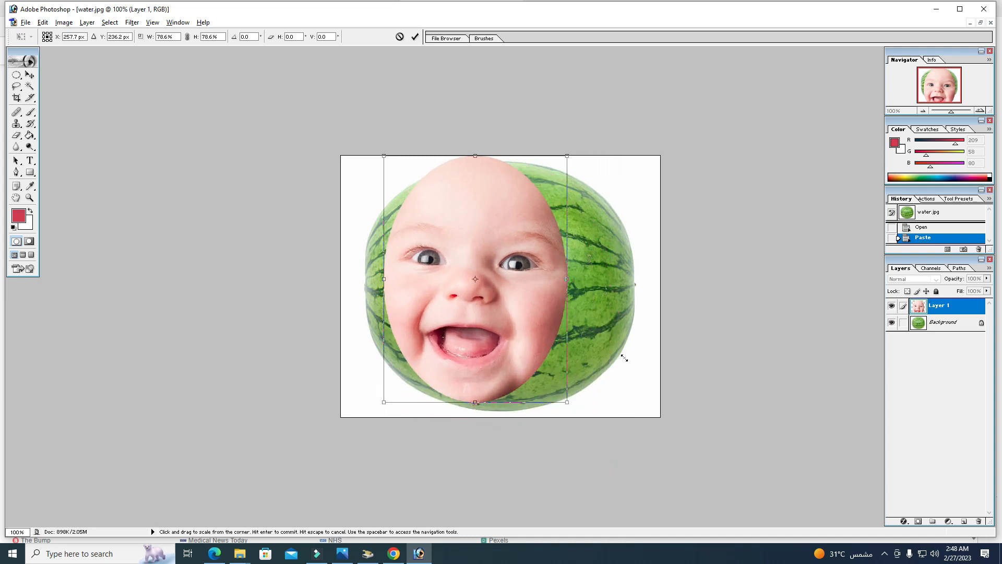
drag(567, 156, 554, 174)
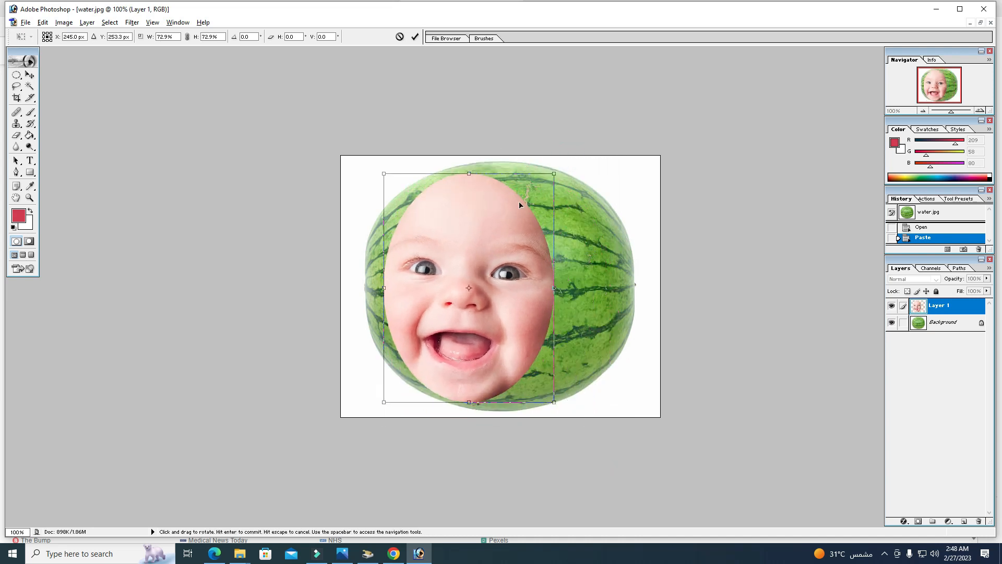
drag(556, 293, 620, 287)
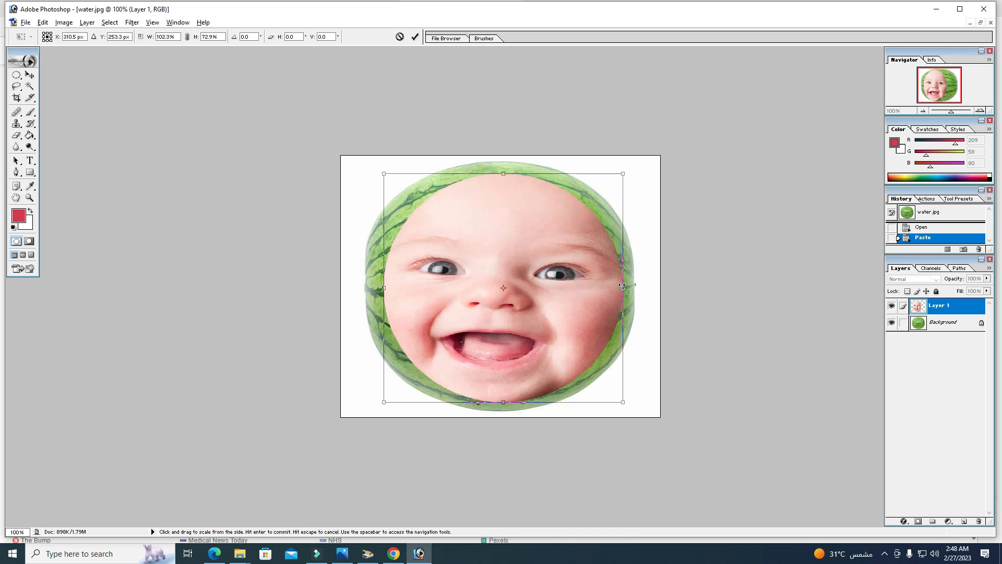
drag(530, 259, 522, 255)
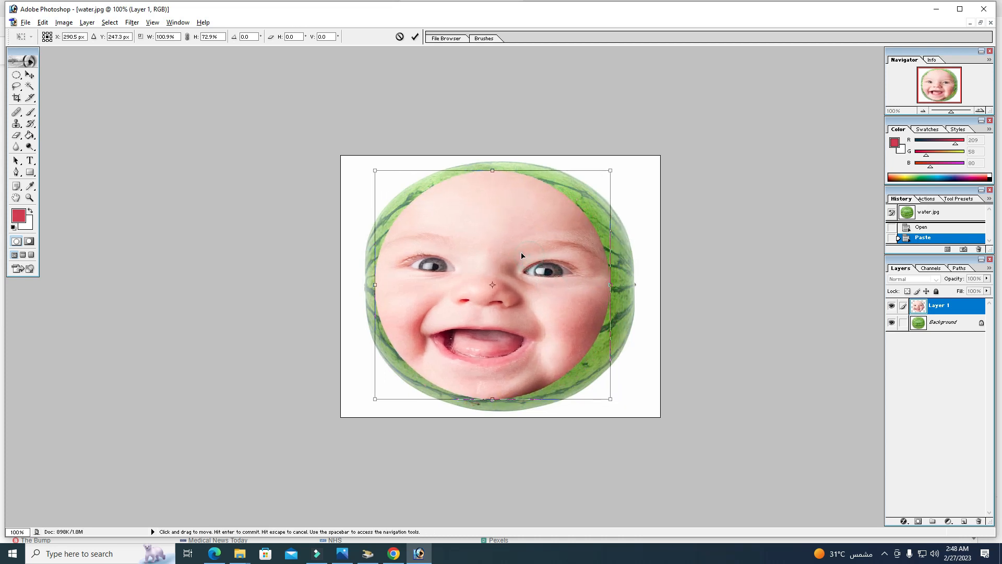
key(Return)
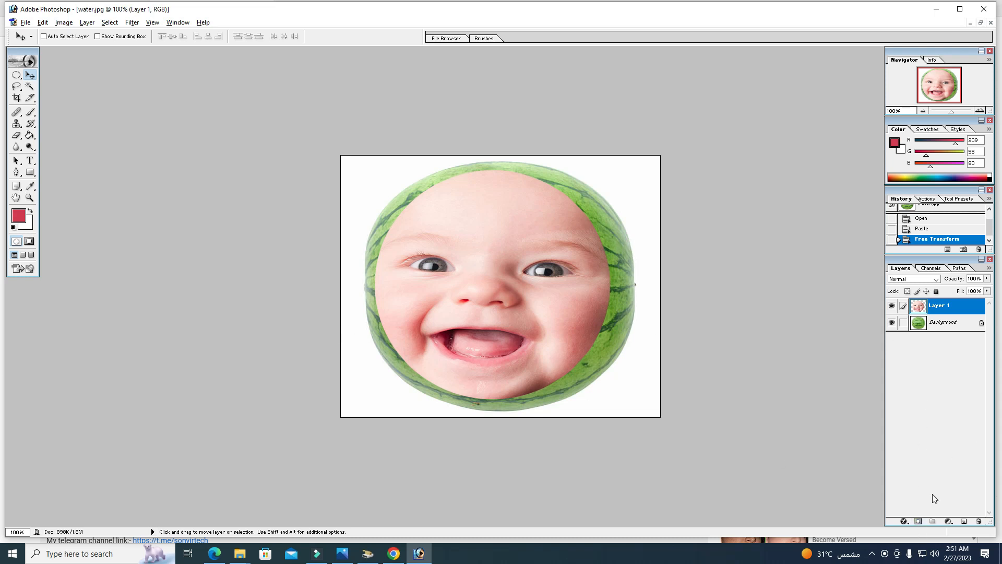
- Add a layer mask to the face layer and fill it with the black foreground color
click(918, 521)
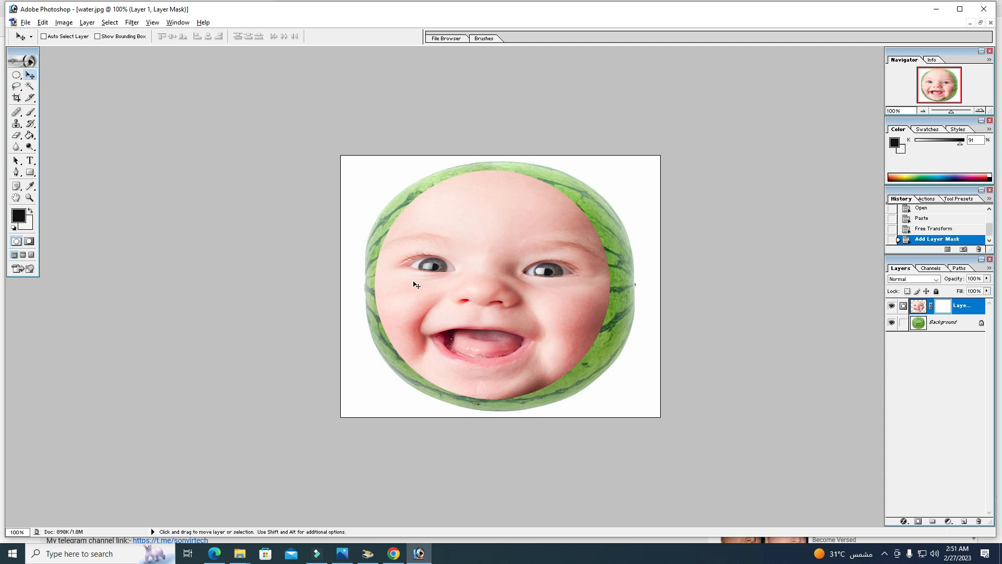
click(42, 23)
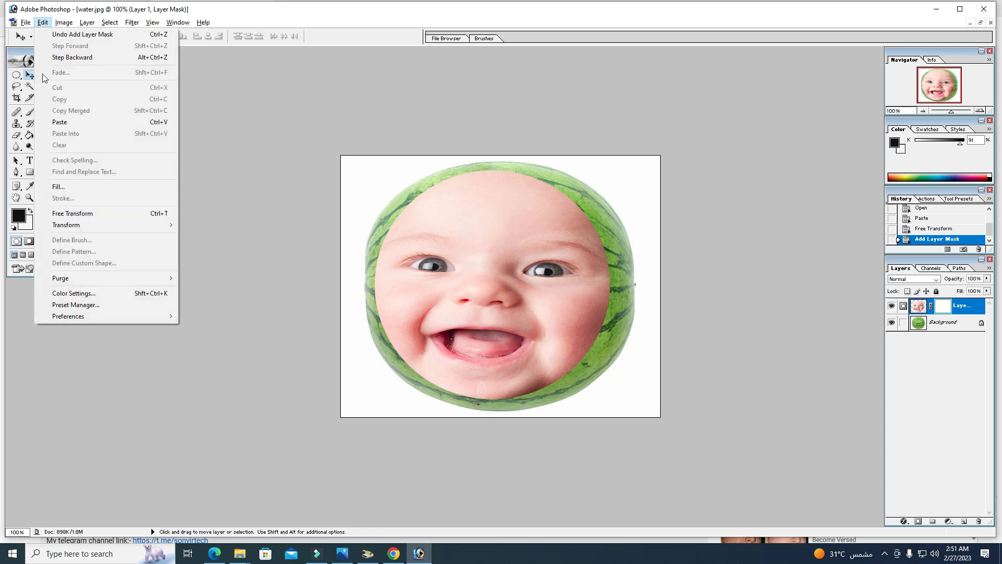
click(64, 189)
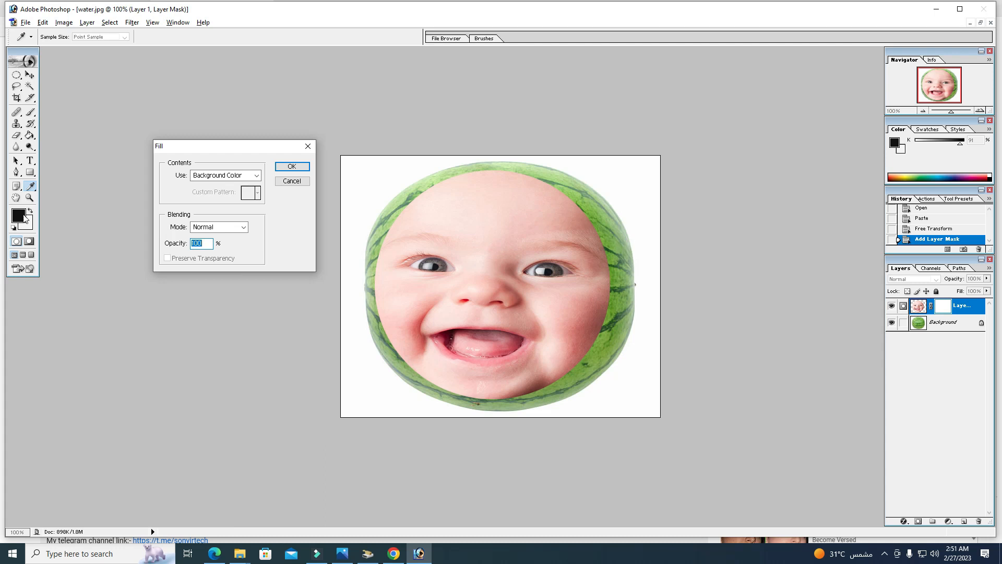
click(219, 175)
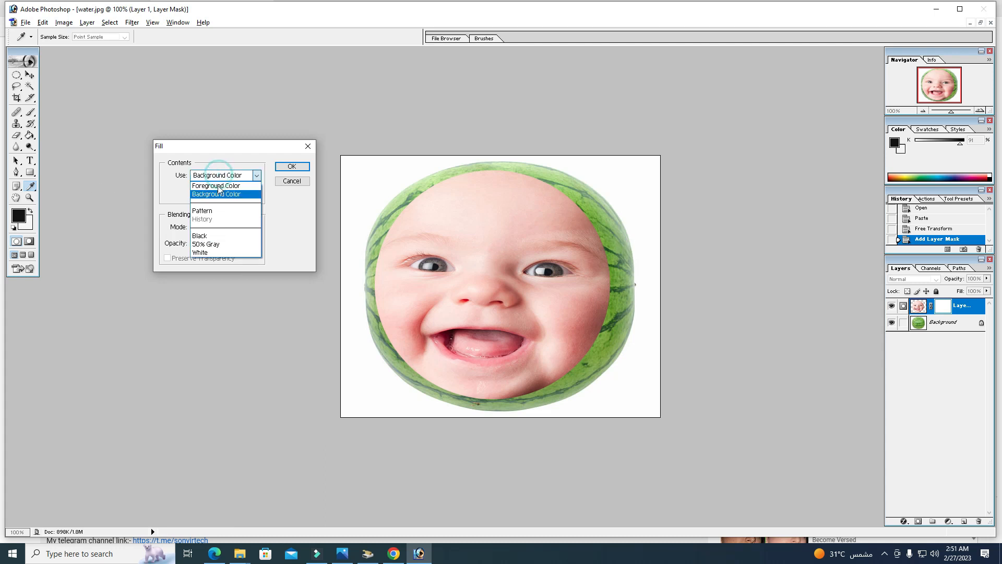
click(217, 187)
click(292, 166)
key(v)
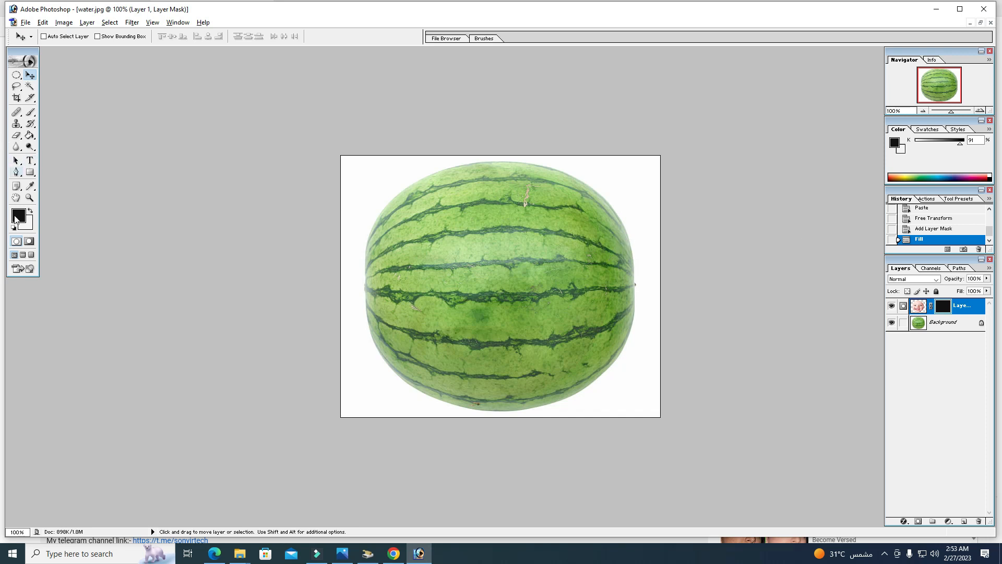
click(30, 210)
click(43, 23)
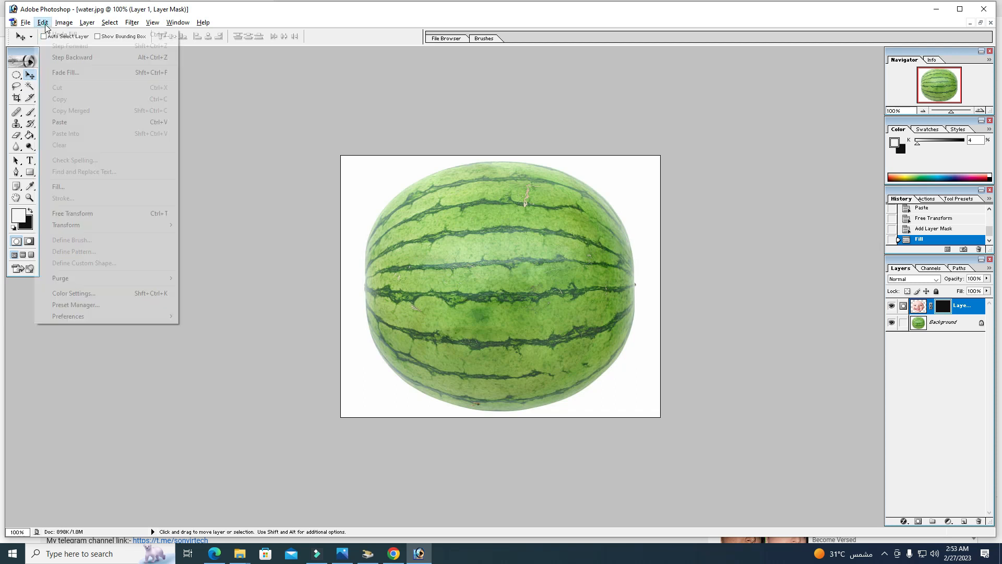
click(32, 214)
click(31, 211)
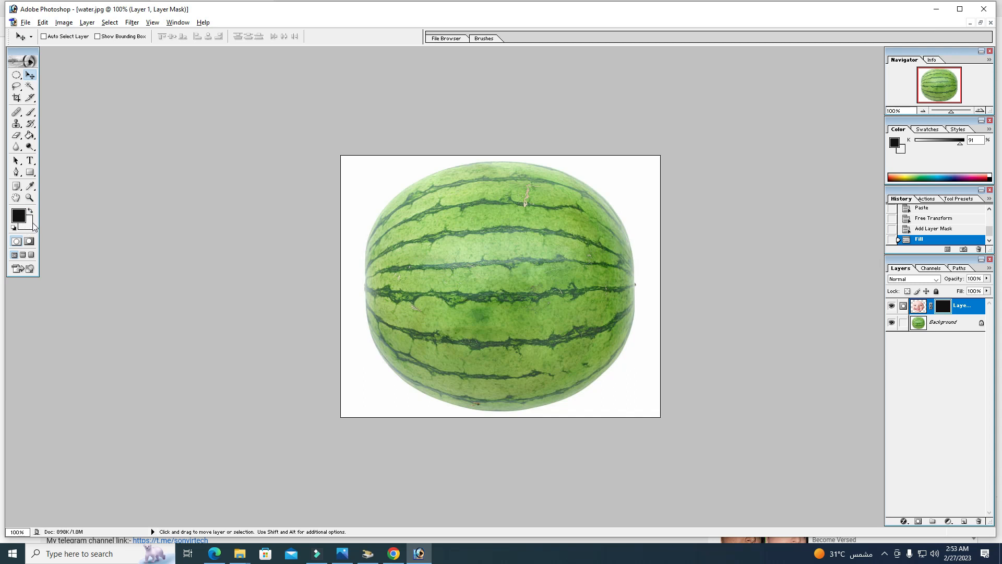
- Fill the face layer's mask with the white background color to reveal the whole face
click(49, 23)
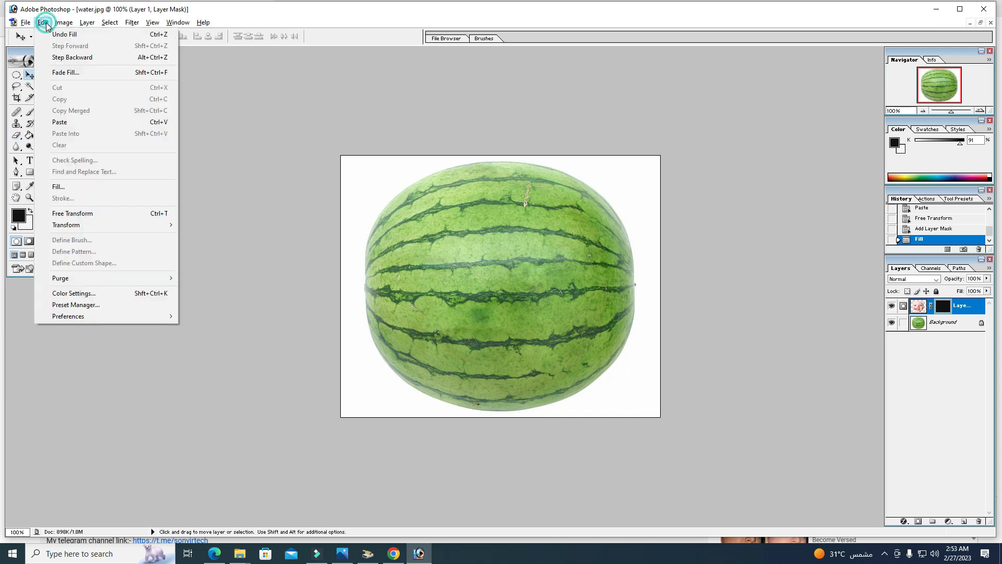
click(60, 184)
click(225, 177)
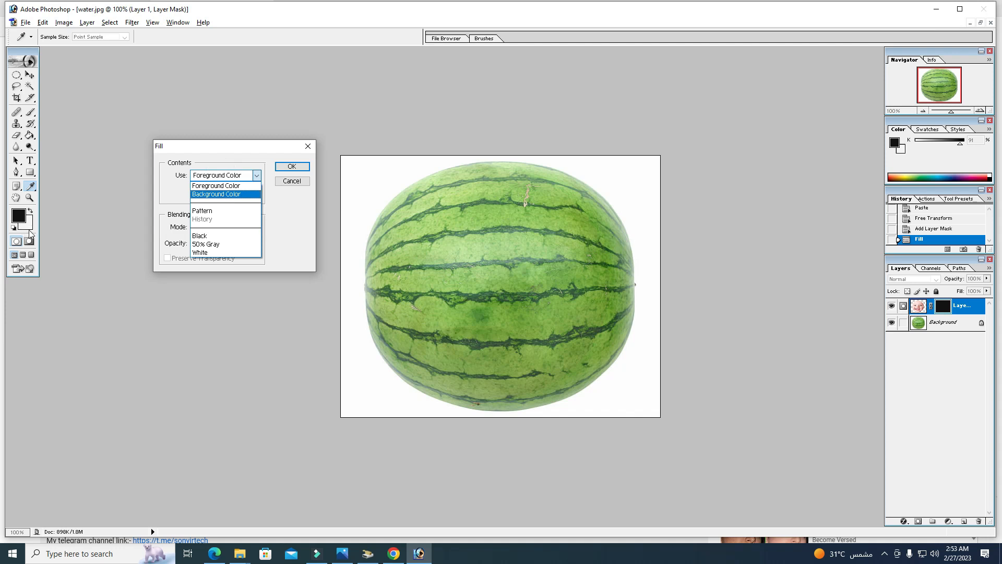
click(224, 194)
click(292, 167)
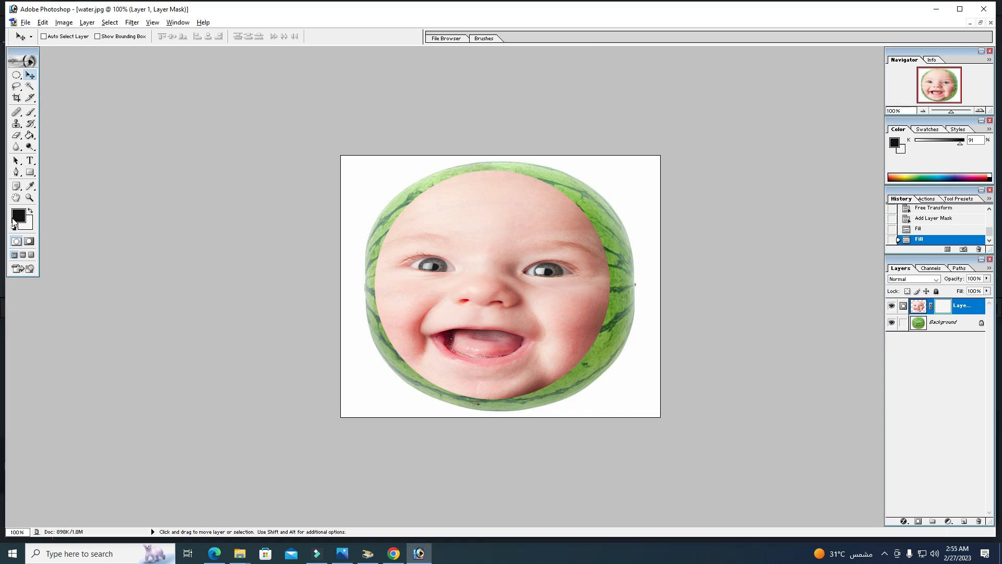
- Refill the face layer's mask with the black foreground color to hide the face again
click(43, 23)
click(81, 186)
click(230, 176)
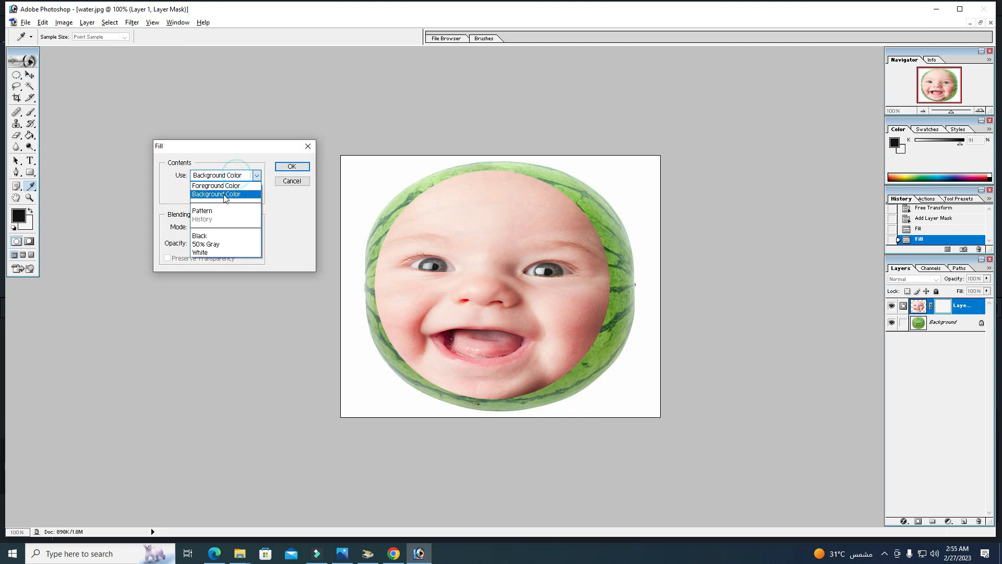
click(225, 187)
click(290, 167)
key(v)
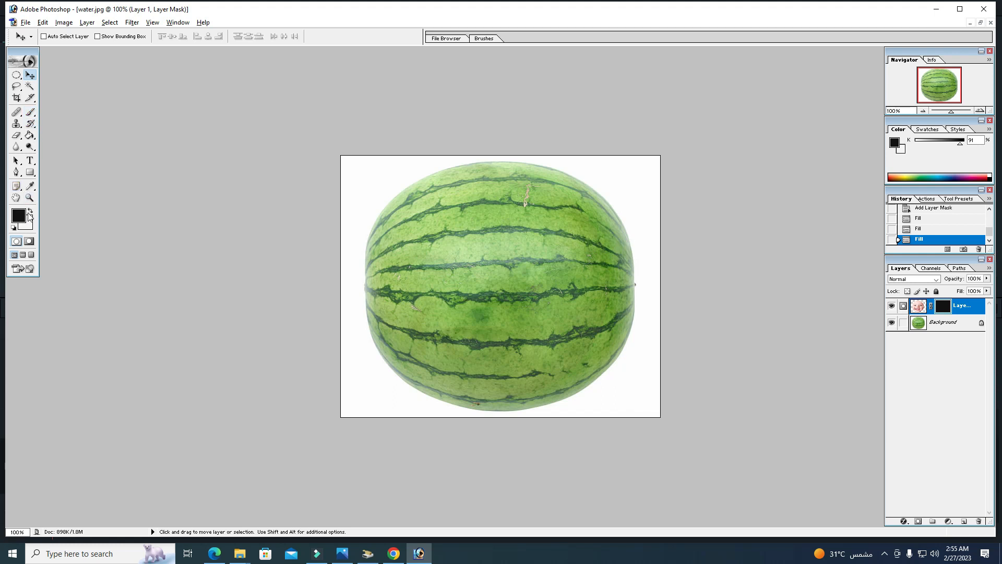
- Set up the Brush tool with white as the foreground color, 60% opacity and 65% flow
click(29, 112)
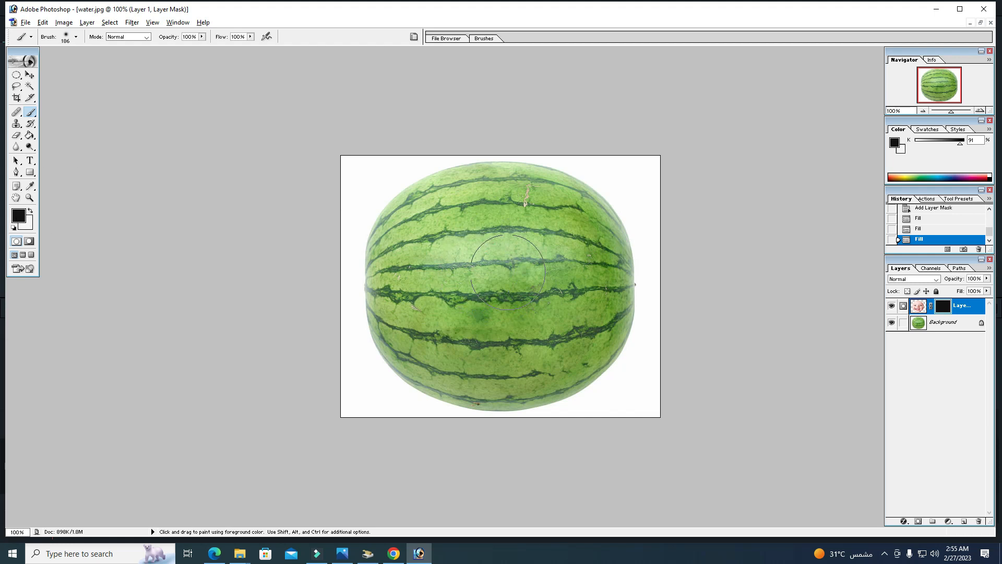
click(30, 211)
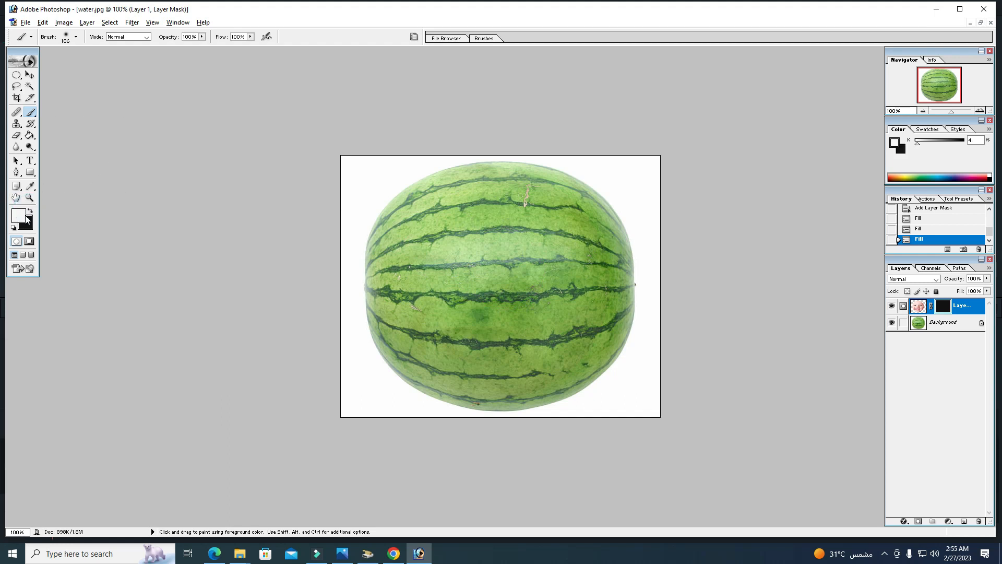
click(200, 38)
click(181, 47)
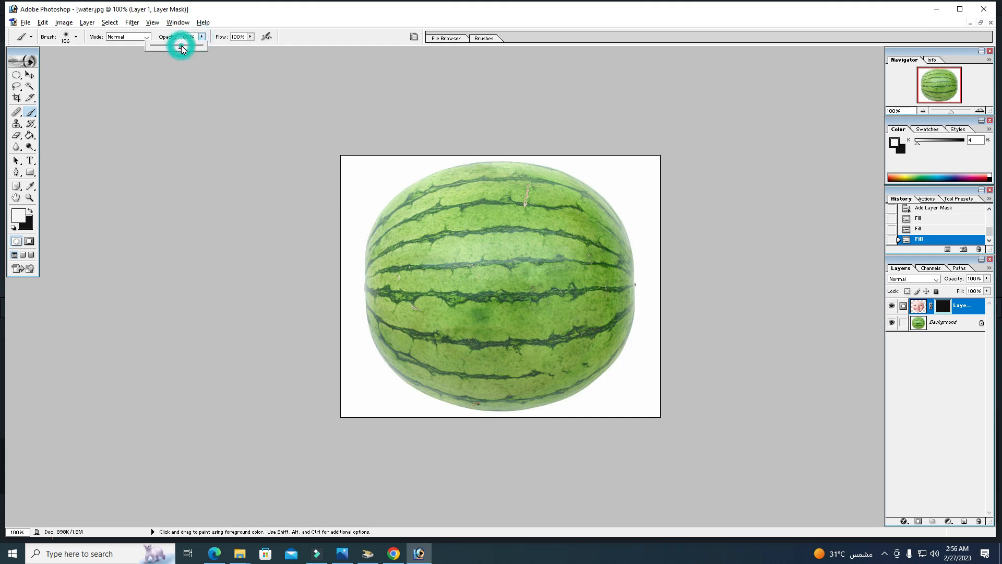
click(251, 36)
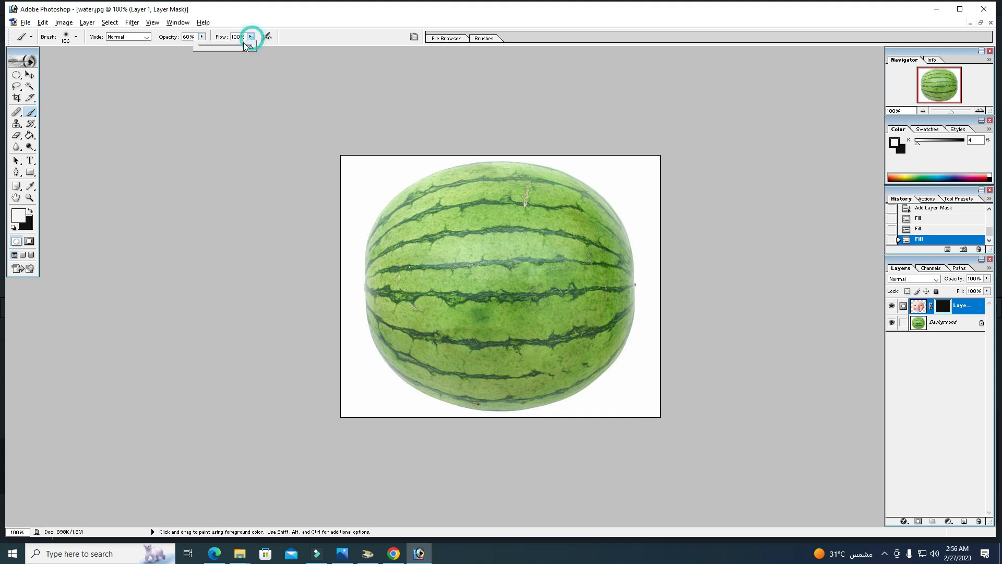
click(233, 47)
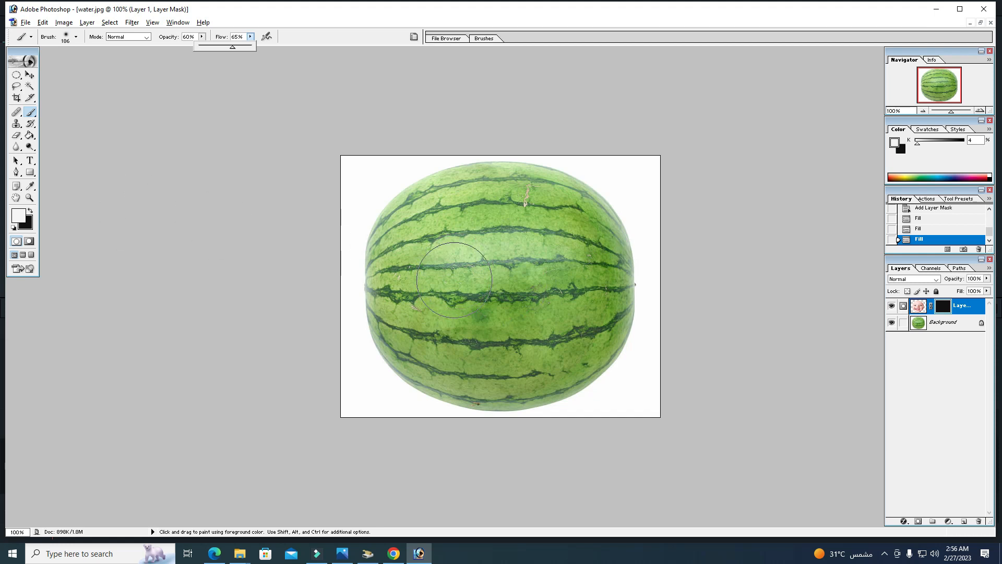
- Paint white over the eyes, nose, mouth and forehead on the layer mask to blend the baby's face into the watermelon
mouse_move(449, 271)
mouse_down()
mouse_move(491, 255)
mouse_move(511, 285)
mouse_move(502, 304)
mouse_move(471, 311)
mouse_move(442, 298)
mouse_move(449, 243)
mouse_move(490, 227)
mouse_move(547, 240)
mouse_move(523, 222)
mouse_move(470, 214)
mouse_move(444, 223)
mouse_move(432, 245)
mouse_move(442, 311)
mouse_move(491, 348)
mouse_move(524, 350)
mouse_move(565, 330)
mouse_move(589, 276)
mouse_move(544, 226)
mouse_move(465, 225)
mouse_move(425, 246)
mouse_move(415, 310)
mouse_move(440, 344)
mouse_move(480, 363)
mouse_move(527, 366)
mouse_move(562, 326)
mouse_move(555, 254)
mouse_move(501, 234)
mouse_move(460, 250)
mouse_move(440, 291)
mouse_move(458, 329)
mouse_move(504, 349)
mouse_move(568, 330)
mouse_move(557, 291)
mouse_up()
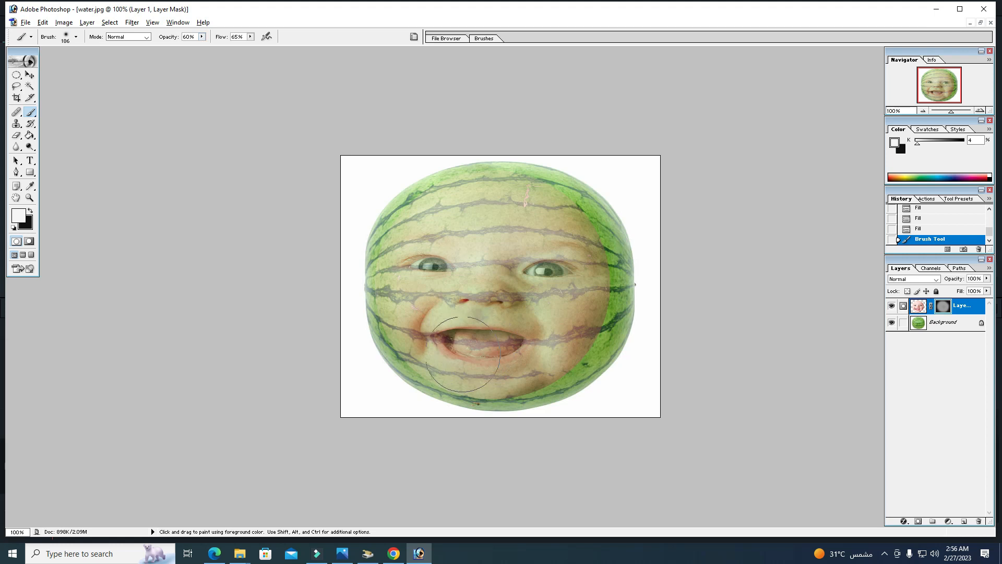
mouse_move(481, 243)
mouse_down()
mouse_move(520, 249)
mouse_move(542, 273)
mouse_move(548, 313)
mouse_move(525, 345)
mouse_move(460, 353)
mouse_move(479, 368)
mouse_up()
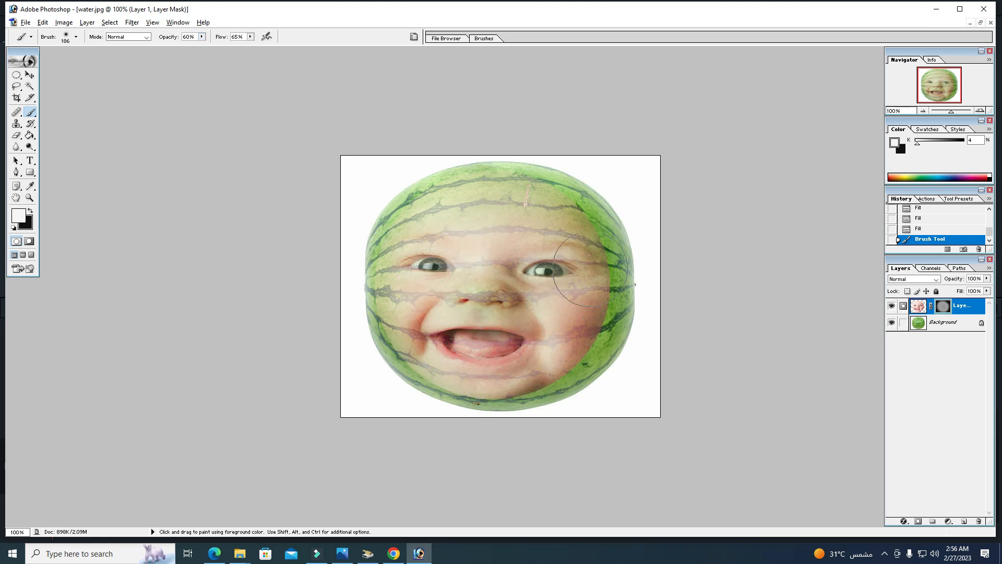
mouse_move(454, 218)
mouse_down()
mouse_move(427, 239)
mouse_move(409, 276)
mouse_move(430, 327)
mouse_move(470, 365)
mouse_up()
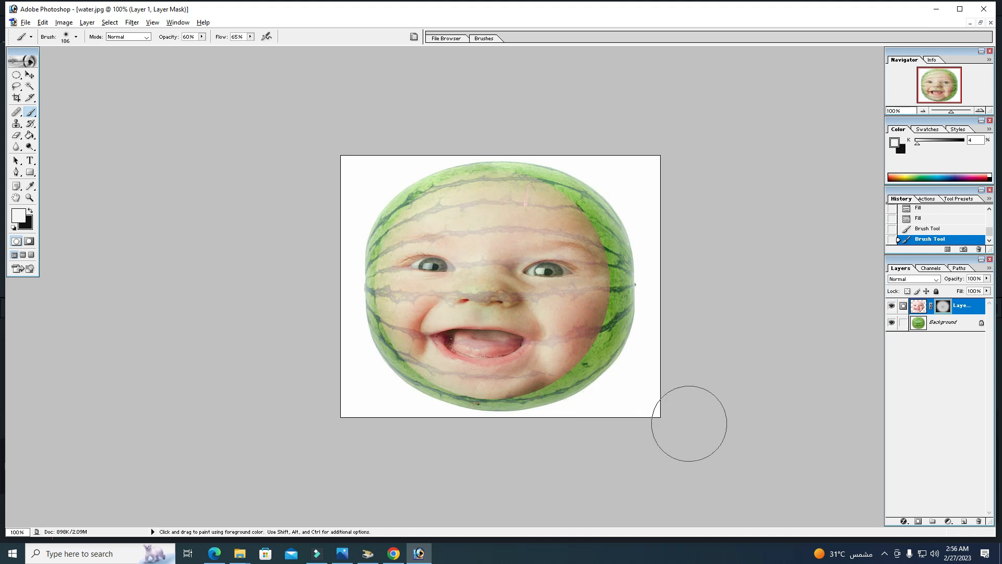